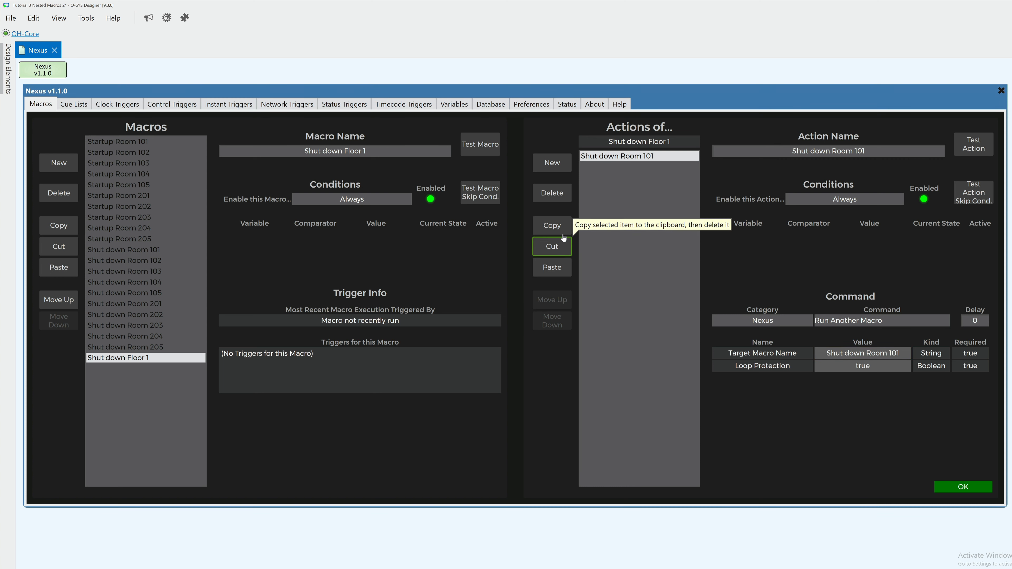
Step: Duplicate the Shut down Room 101 action twice in Shut down Floor 1, targeting the Shut down Room 102 and Shut down Room 103 macros
left_click(552, 226)
left_click(552, 267)
left_click(877, 353)
left_click(873, 493)
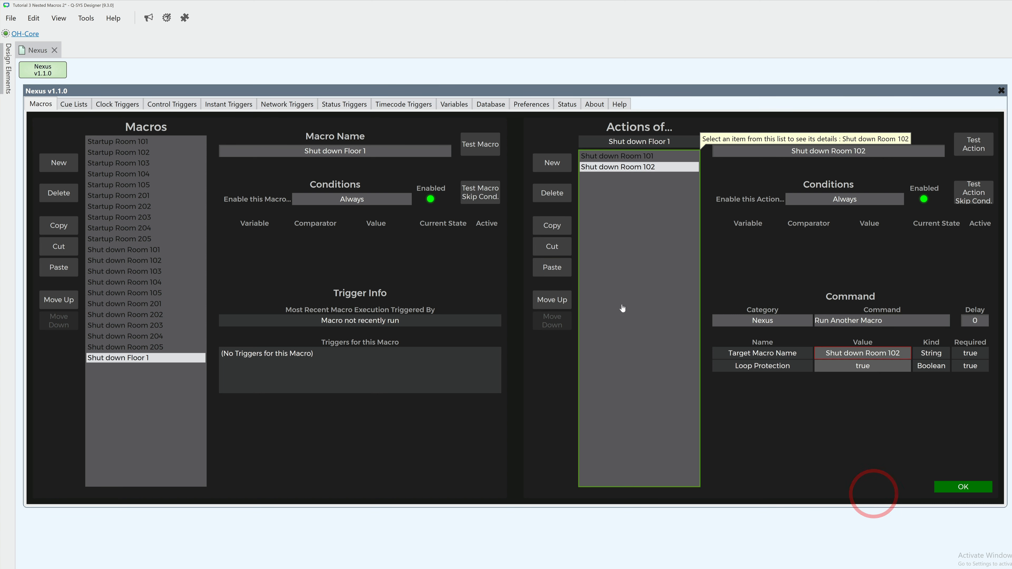
left_click(552, 267)
left_click(857, 353)
left_click(863, 503)
Step: Paste two more copies of the shutdown action, targeting the Shut down Room 104 and Shut down Room 105 macros
left_click(568, 269)
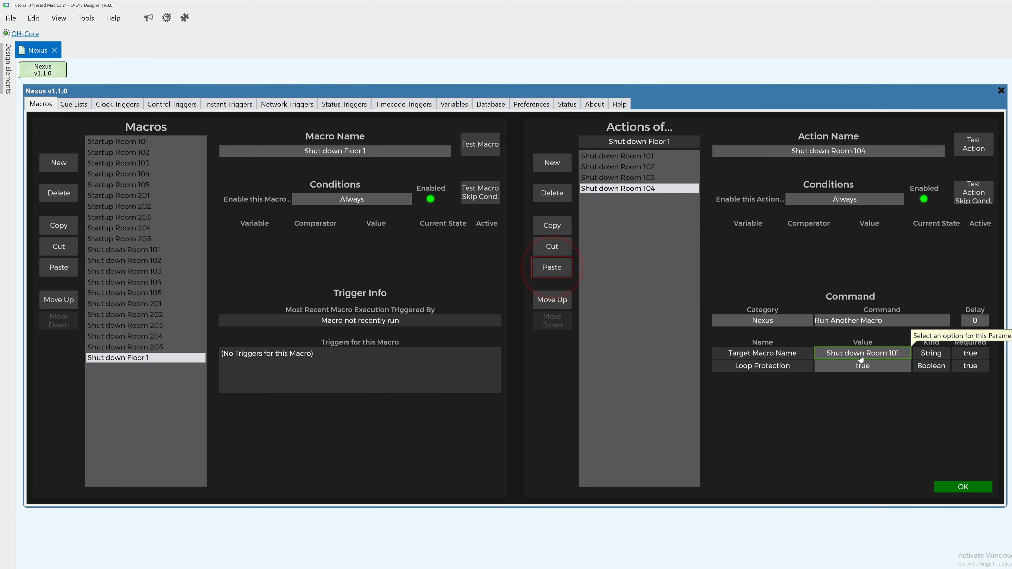
left_click(863, 353)
left_click(863, 514)
left_click(553, 267)
left_click(885, 355)
left_click(863, 525)
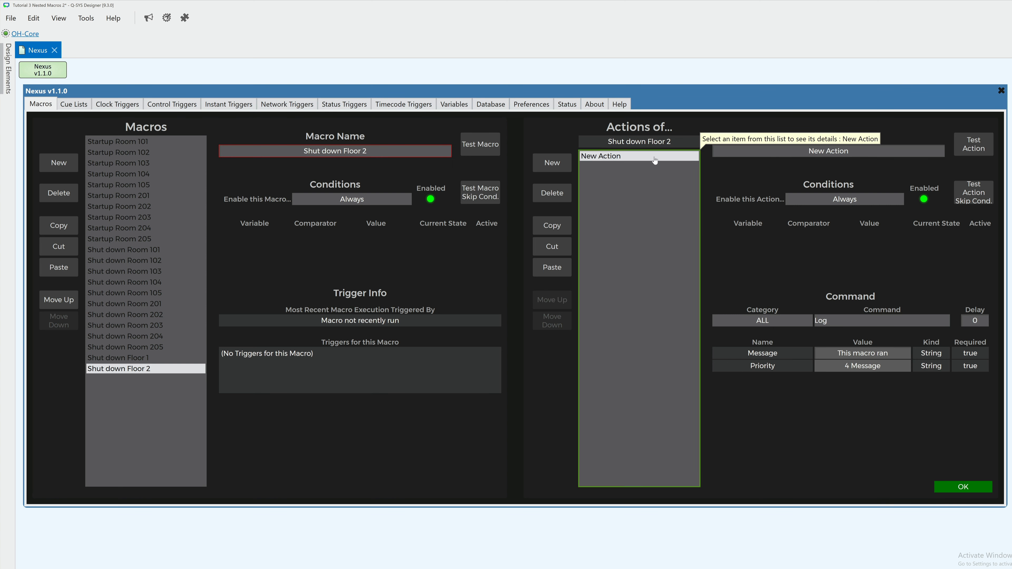
Step: Rename the action of the Shut down Floor 2 macro as Shut down Room 201
left_click(745, 153)
type("Shut down Room 201")
key("Return")
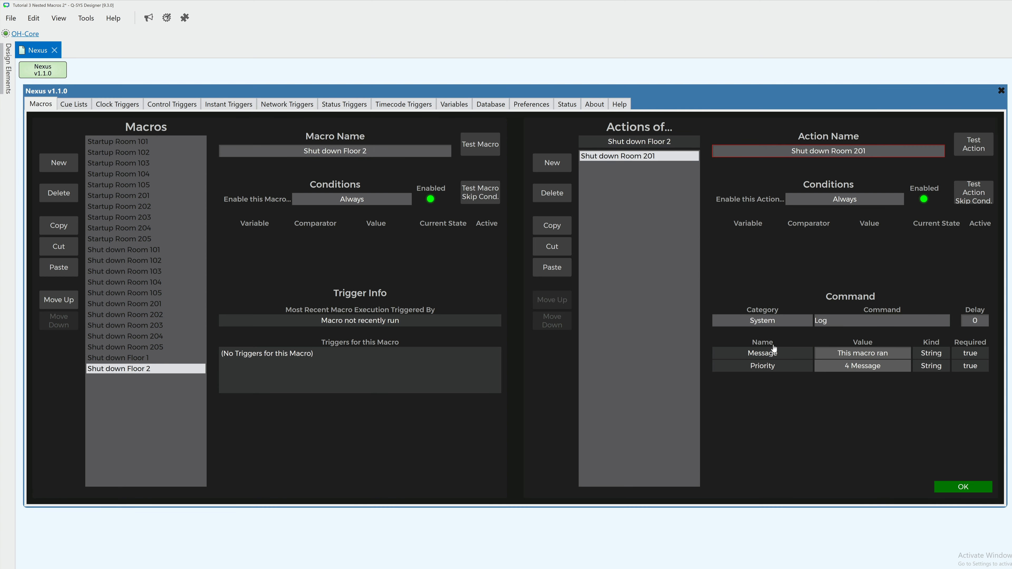
Step: Set the Shut down Room 201 action to the Nexus command Run Another Macro, targeting the Shut down Room 201 macro
left_click(763, 321)
left_click(763, 383)
left_click(841, 321)
left_click(837, 384)
left_click(863, 353)
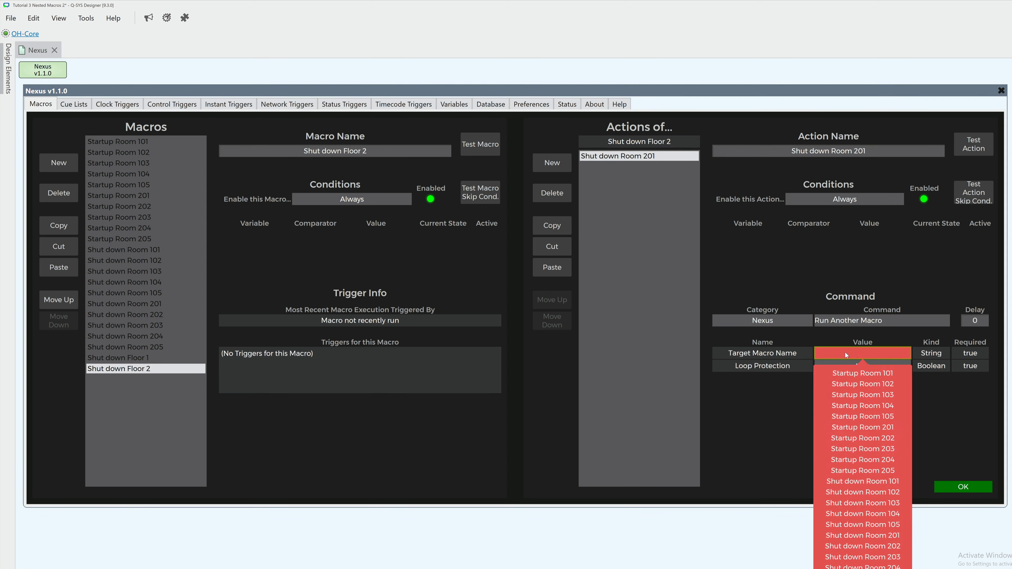
left_click(861, 536)
Step: Duplicate the Shut down Room 201 action twice, targeting the Shut down Room 202 and Shut down Room 203 macros
left_click(554, 224)
left_click(552, 267)
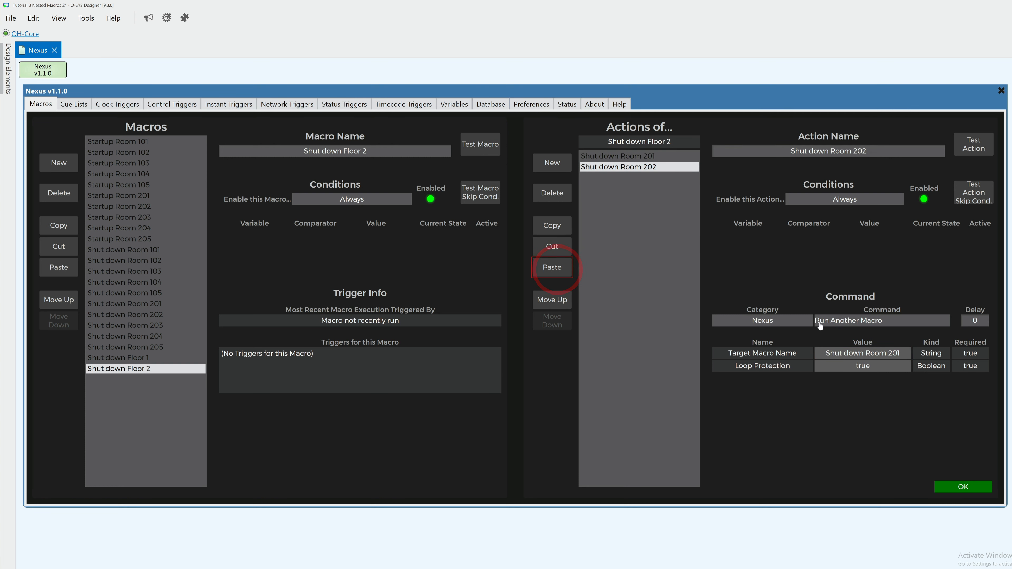
left_click(863, 354)
left_click(876, 546)
left_click(552, 267)
left_click(872, 360)
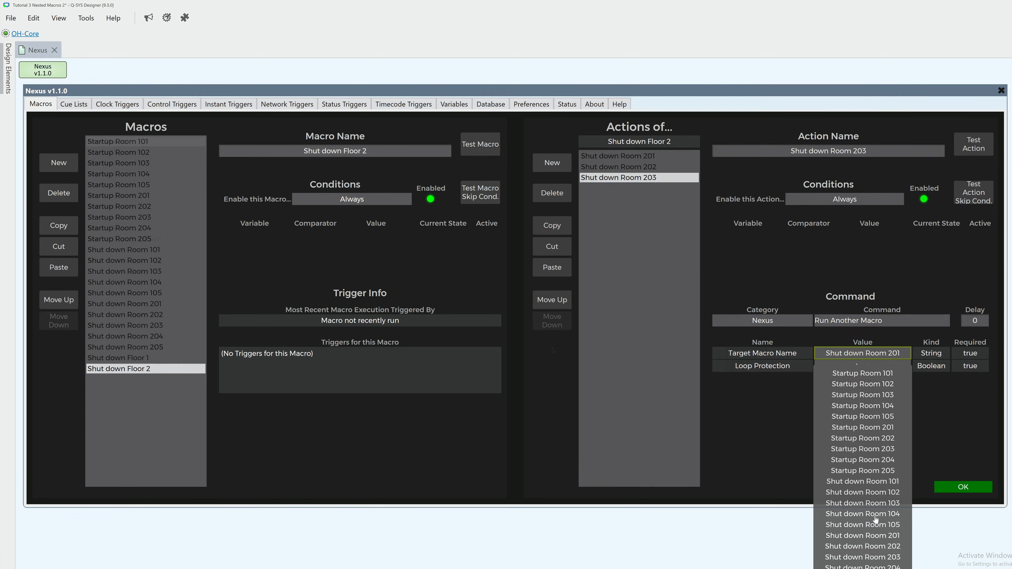
left_click(870, 554)
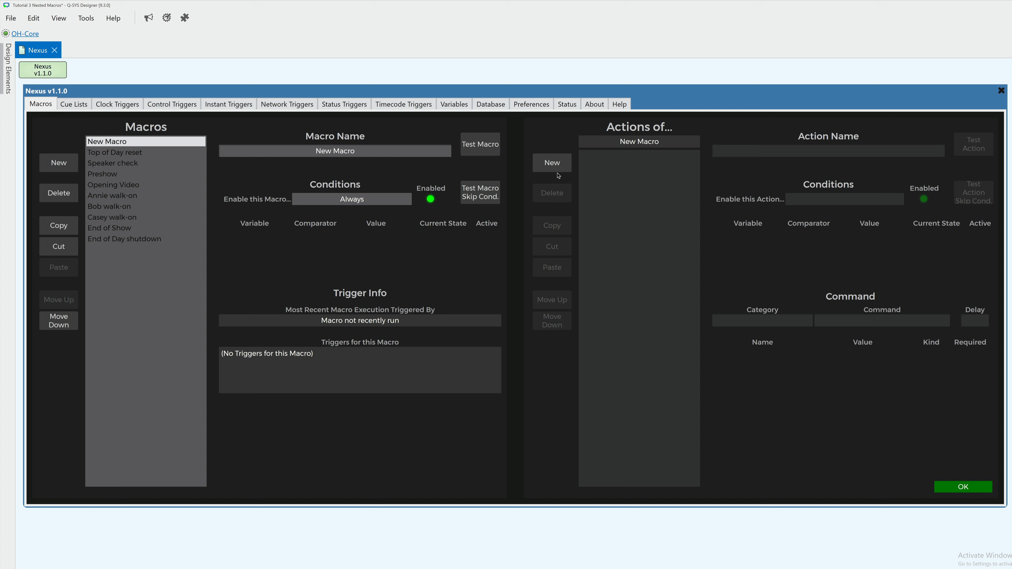
Step: Add an action to New Macro and name it Run Another Macro Demo
left_click(552, 164)
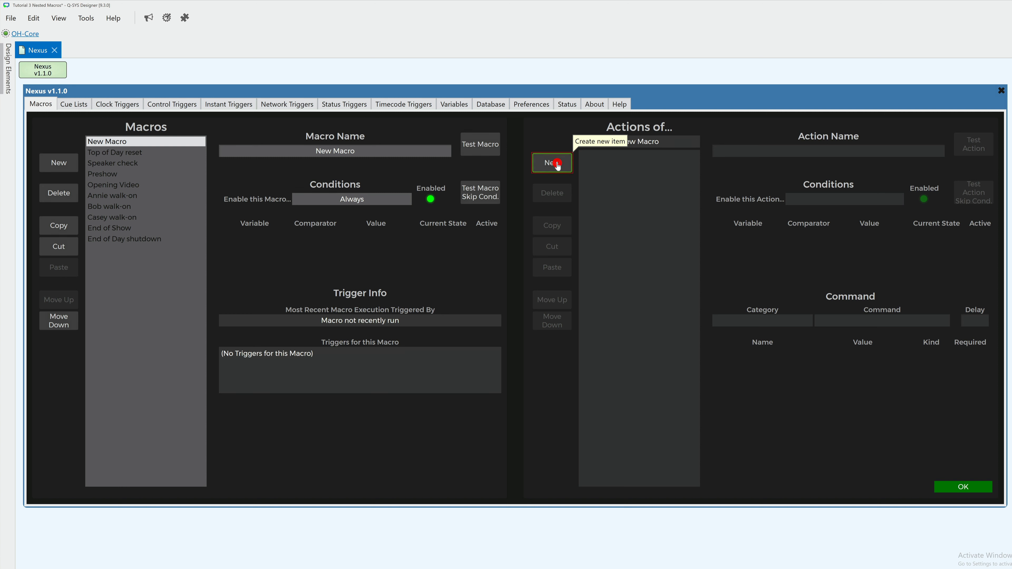
left_click(782, 156)
type("R")
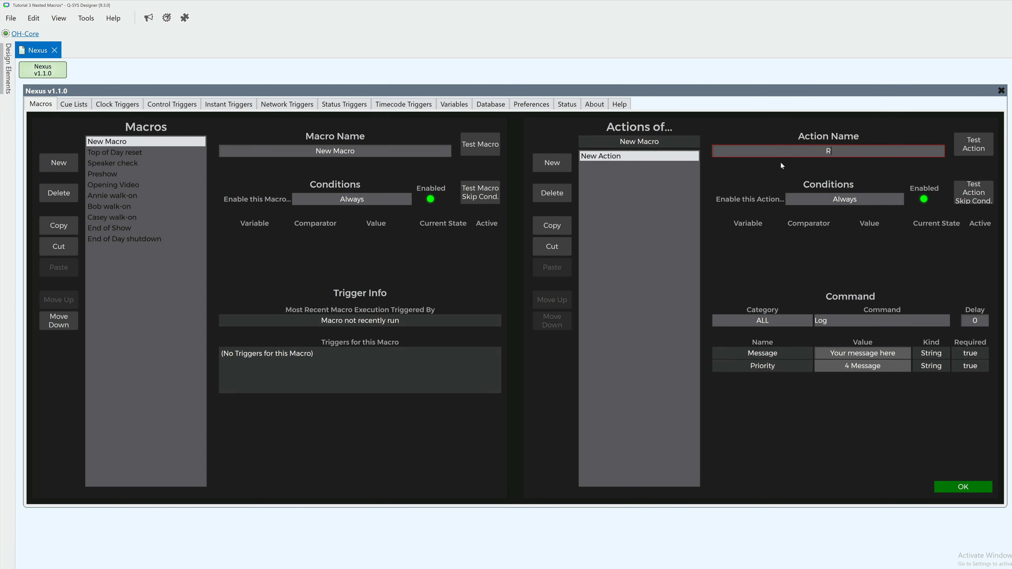
type("un Another Macro Demo")
key("Return")
Step: Set the demo action to the Nexus command Run Another Macro, with Preshow as the target macro
left_click(781, 325)
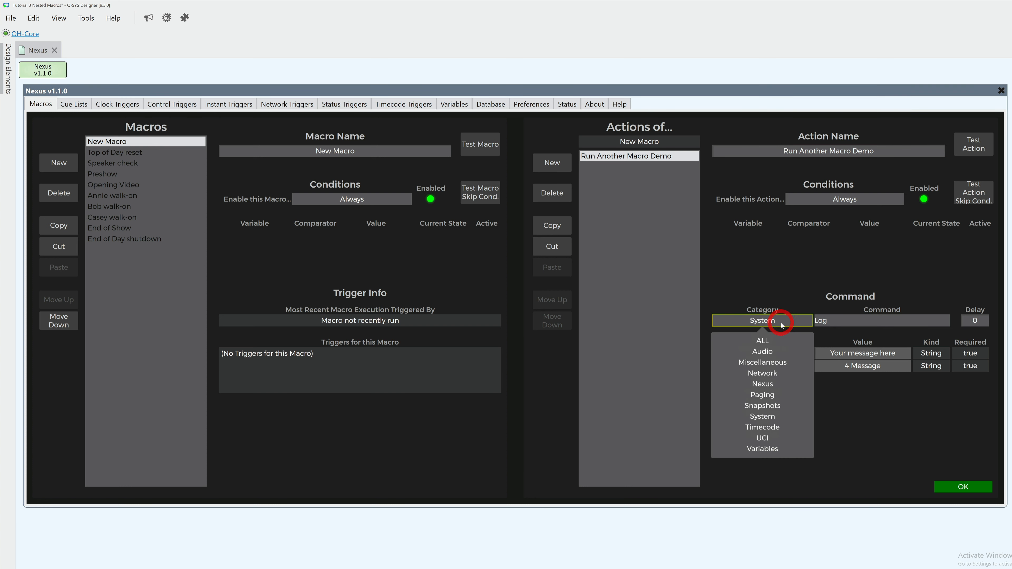
left_click(774, 385)
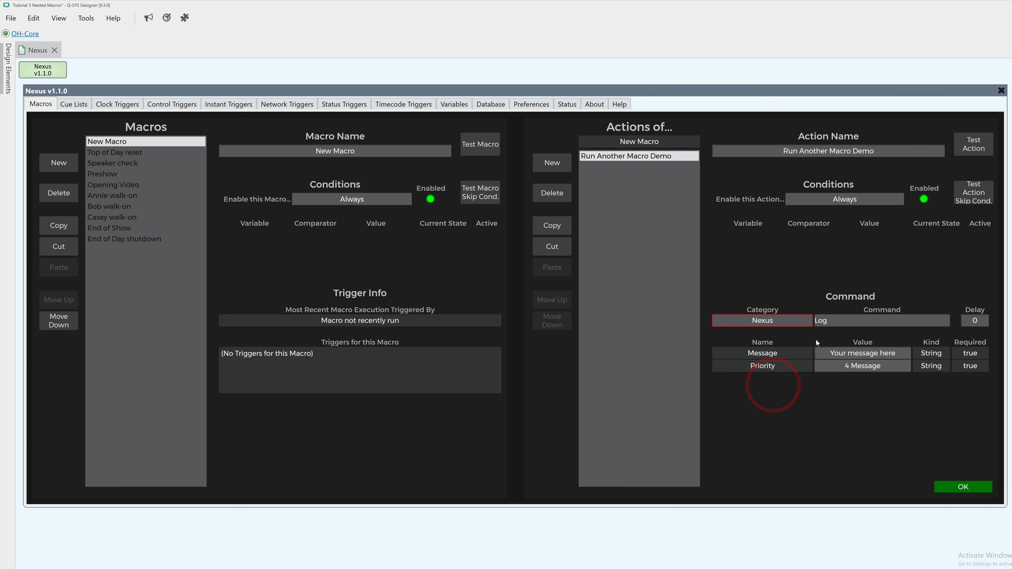
left_click(833, 323)
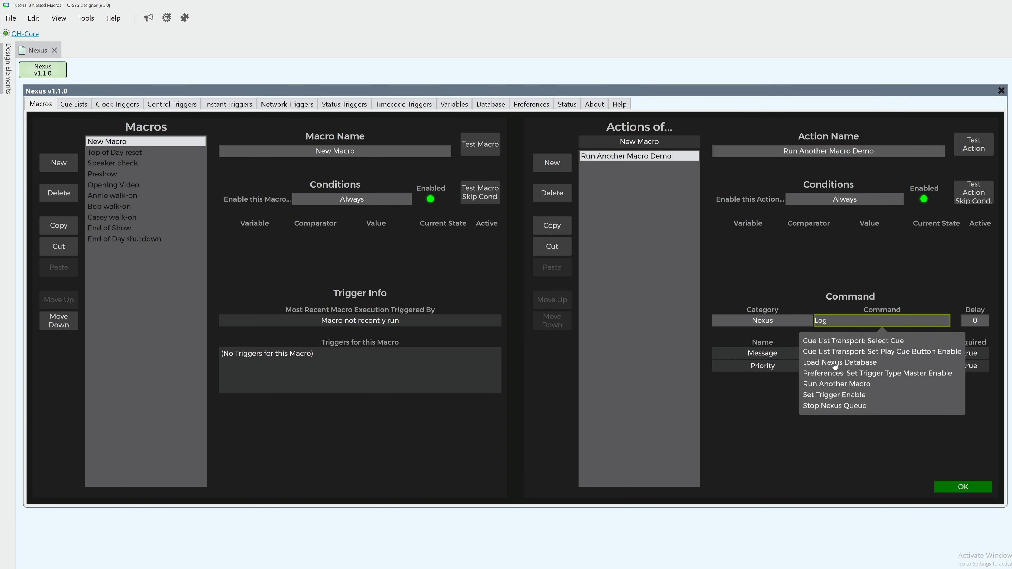
left_click(837, 383)
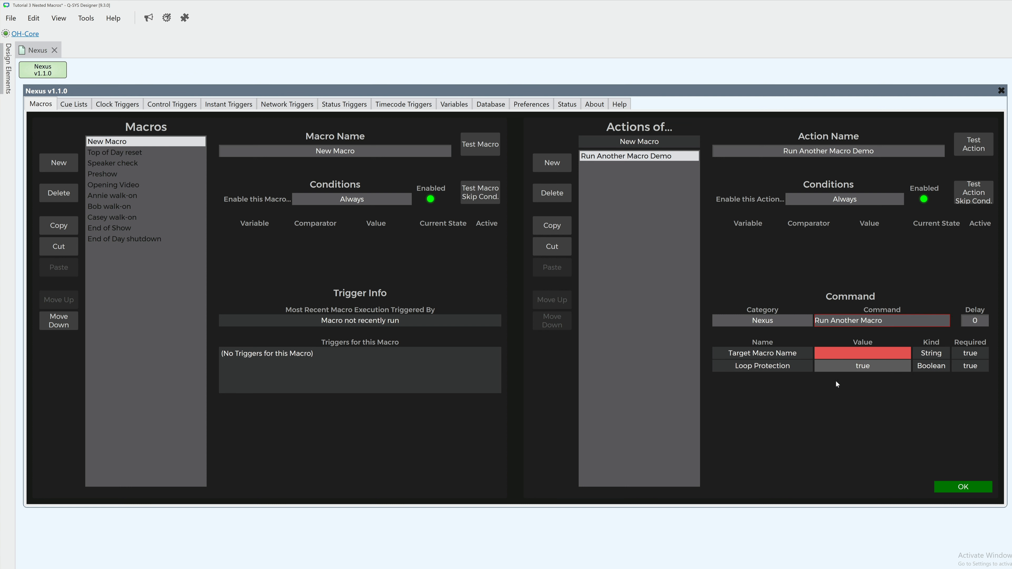
left_click(840, 356)
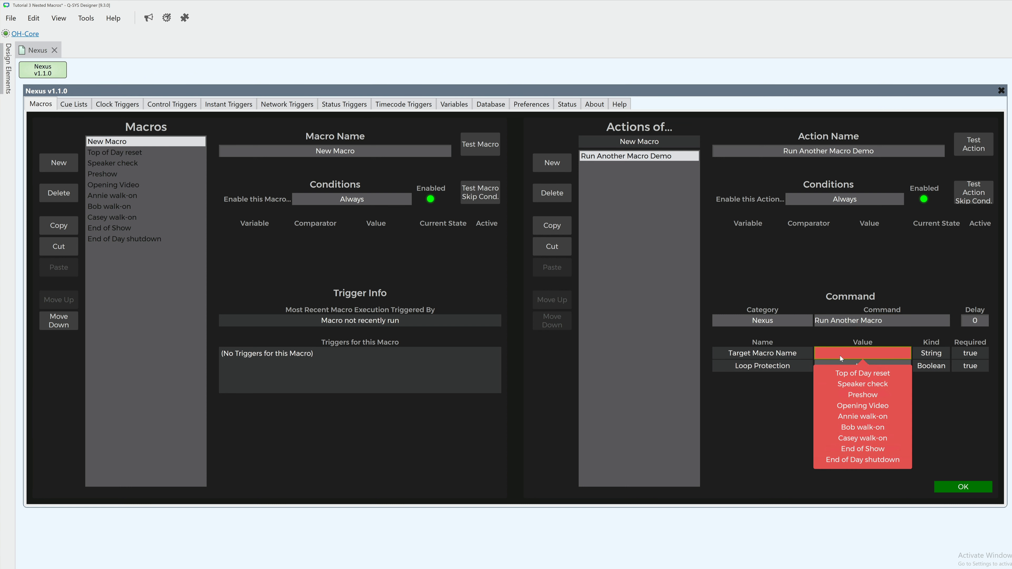
left_click(843, 395)
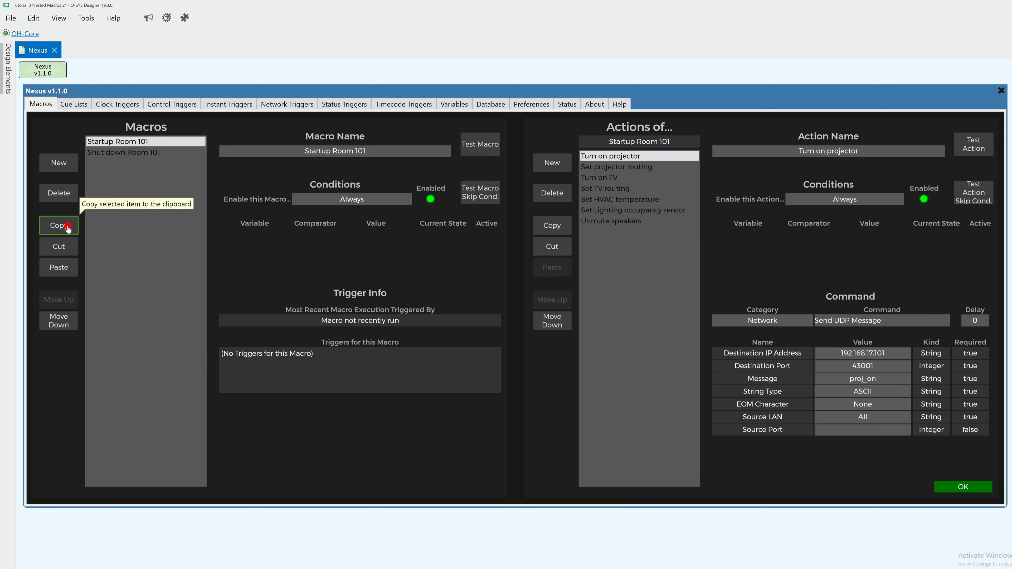
Step: Paste copies of the Startup Room 101 macro and rename the last copy Startup Room 201
left_click(65, 268)
left_click(369, 150)
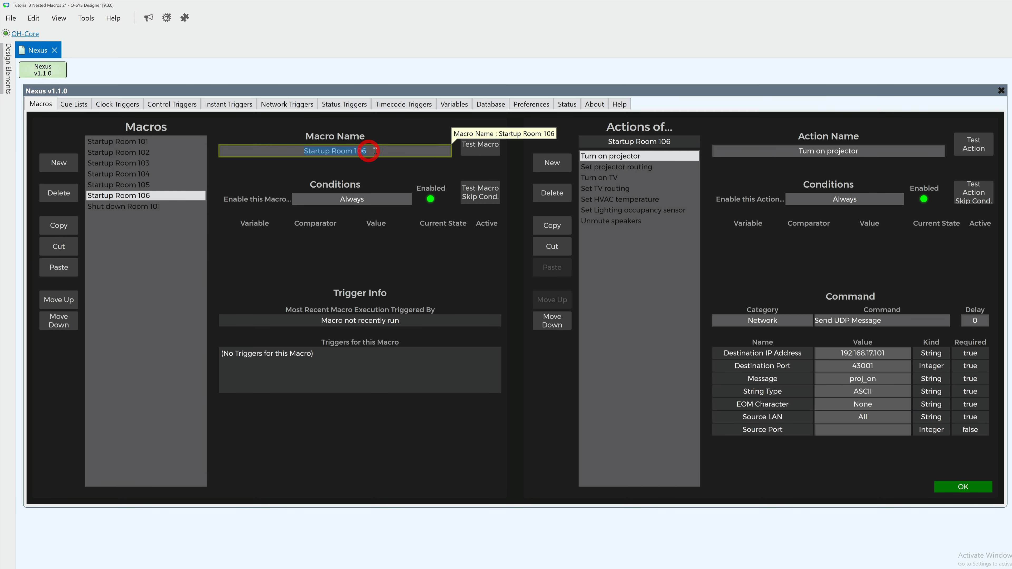
key("BackSpace")
key("BackSpace")
key("BackSpace")
type("201")
key("Return")
Step: Make four copies of the Startup Room 201 macro
left_click(59, 226)
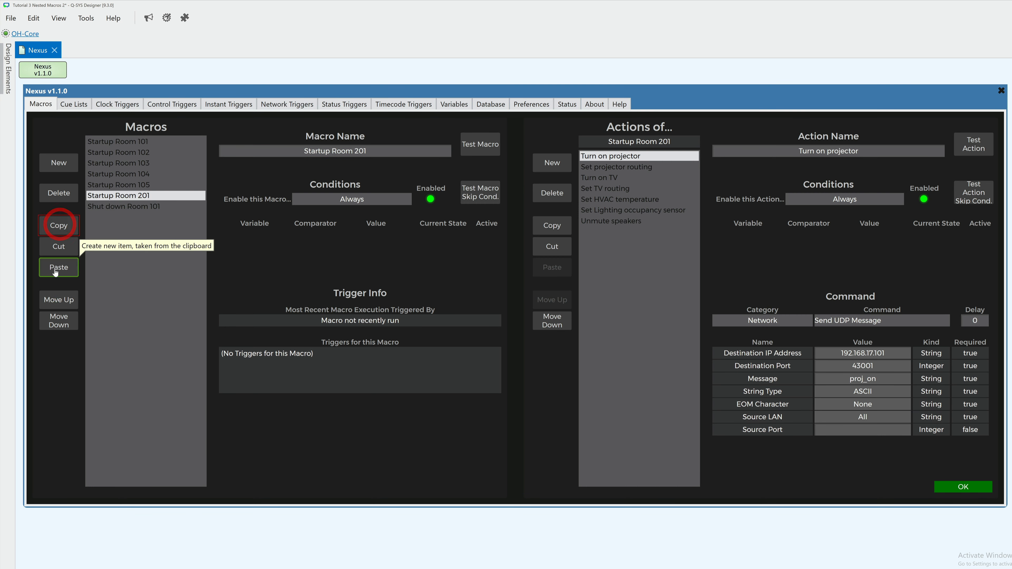
left_click(62, 267)
left_click(61, 267)
left_click(62, 266)
left_click(61, 267)
Step: Make five copies of the Shut down Room 101 macro
left_click(159, 255)
left_click(59, 226)
left_click(59, 267)
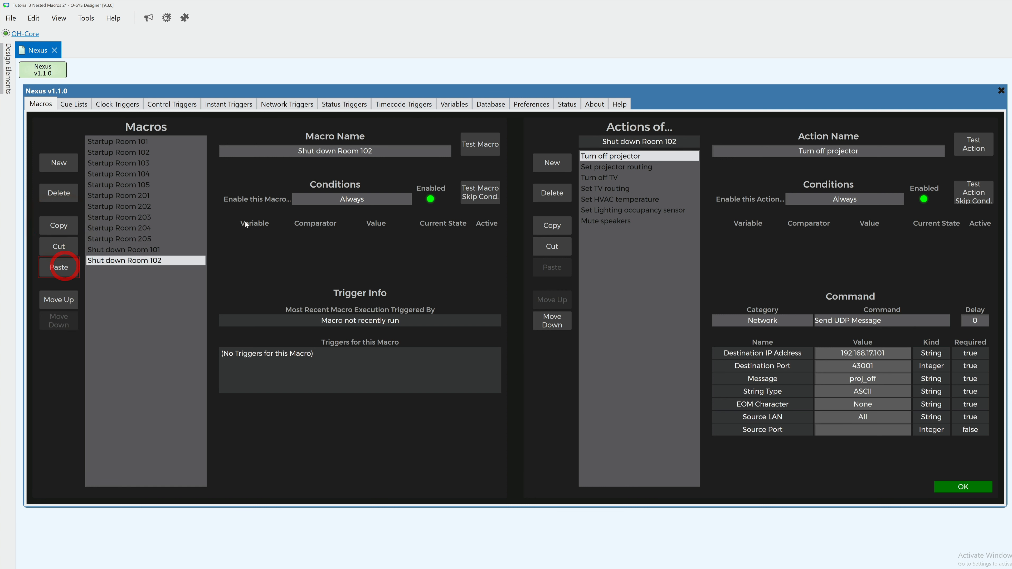
left_click(59, 267)
left_click(59, 267)
left_click(58, 267)
Step: Make four copies of the Shut down Room 201 macro
left_click(59, 267)
Step: Rename the last shutdown macro copy as Shut down Room 201
left_click(369, 151)
key("BackSpace")
key("BackSpace")
key("BackSpace")
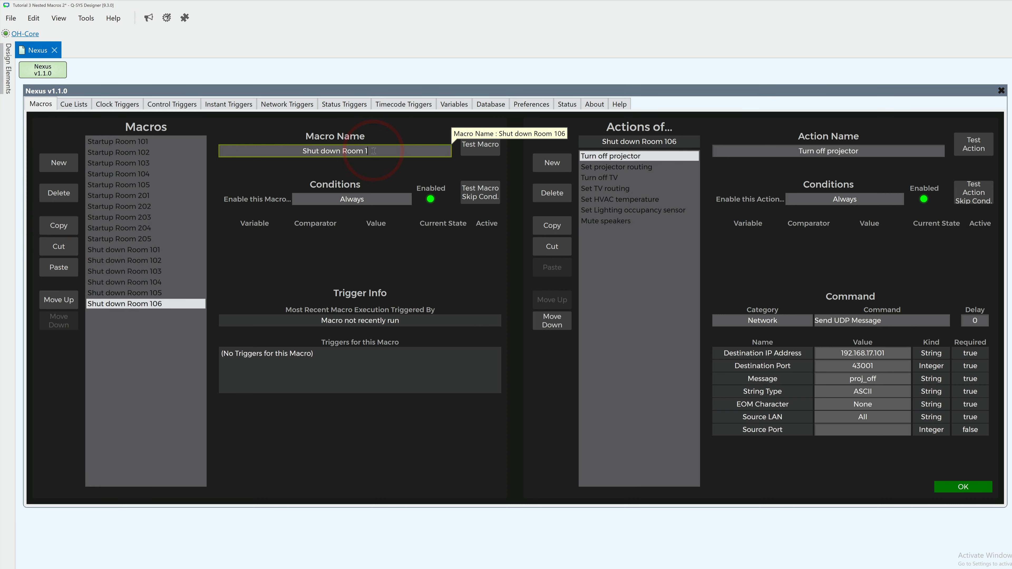
type("201")
key("Return")
left_click(59, 225)
left_click(59, 267)
left_click(59, 267)
left_click(58, 267)
left_click(58, 267)
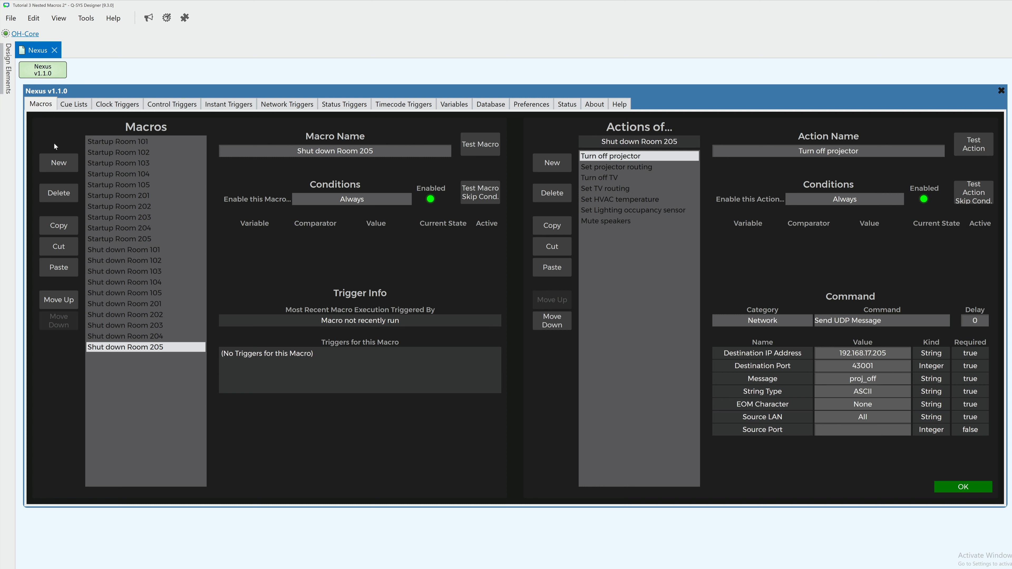
Step: Create a new macro and name it Shut down Floor 1
left_click(58, 162)
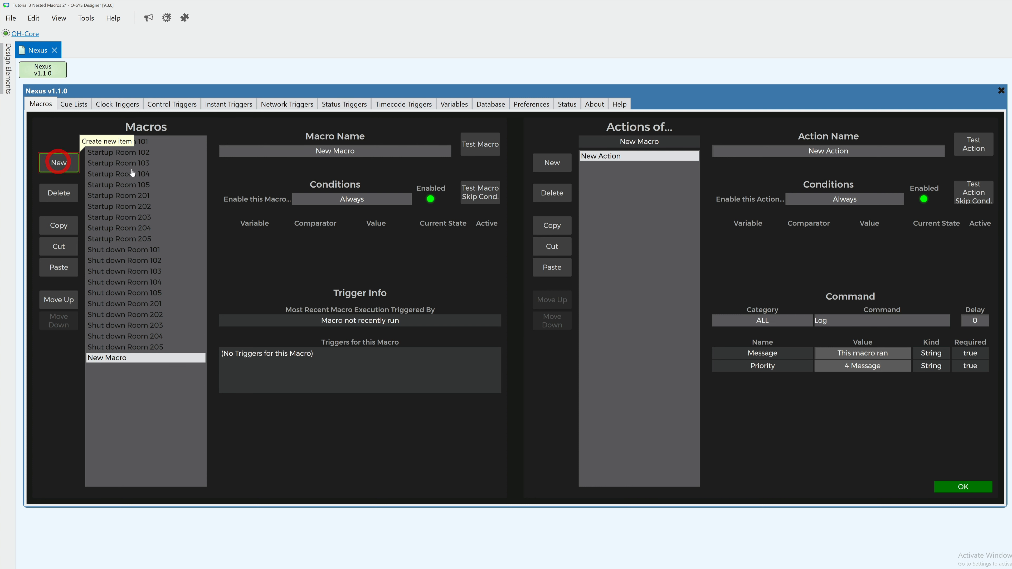
left_click(293, 155)
type("Shut")
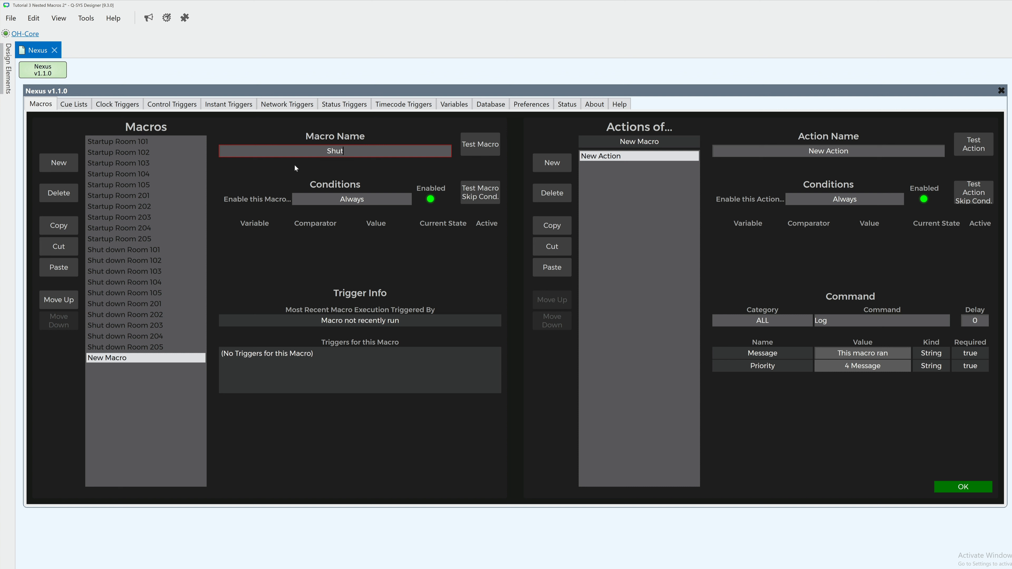
type(" down Floor 1")
key("Return")
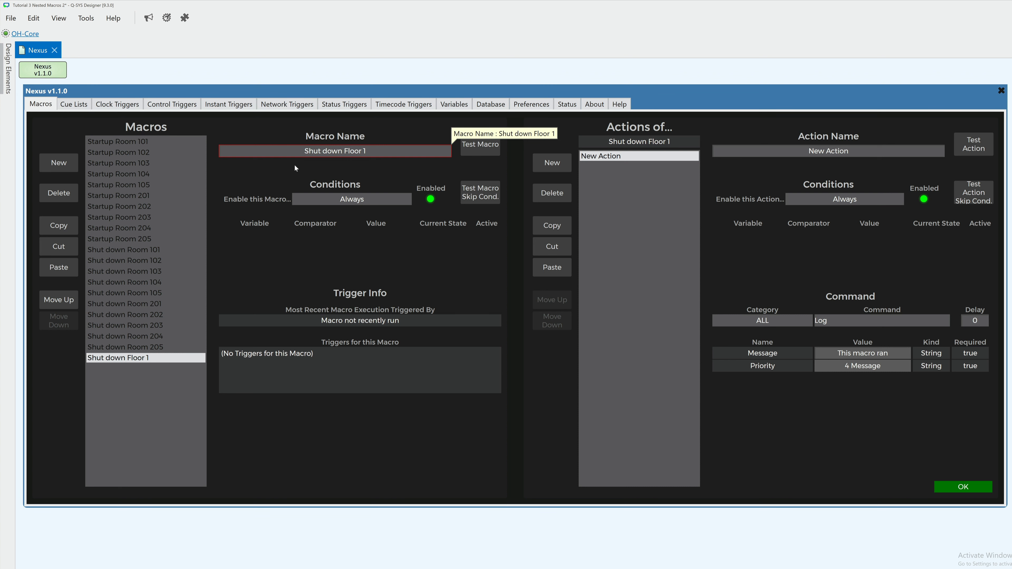
Step: Rename the new action of the Shut down Floor 1 macro as Shut down Room 101
left_click(834, 152)
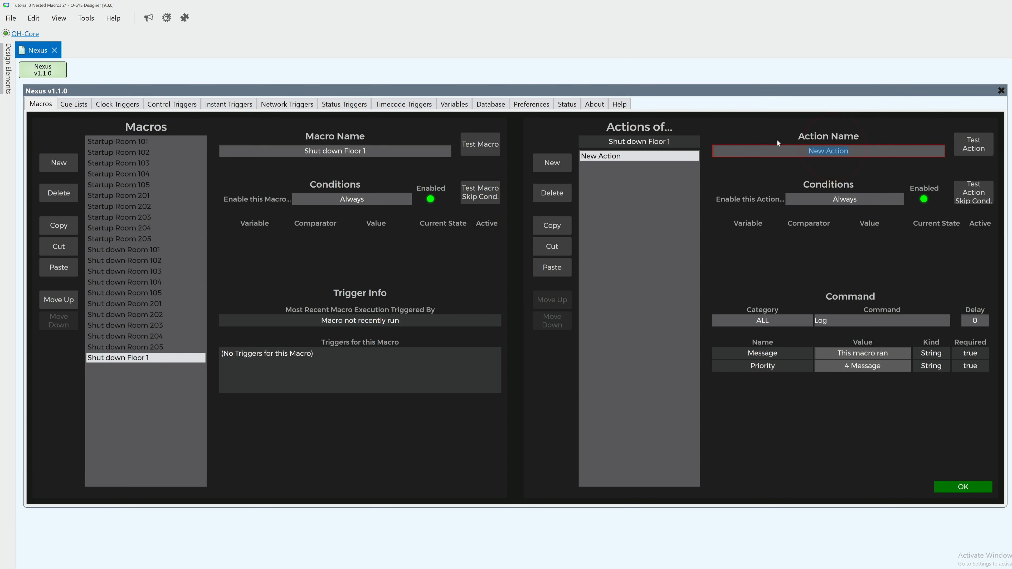
type("Shut down Room 101")
key("Return")
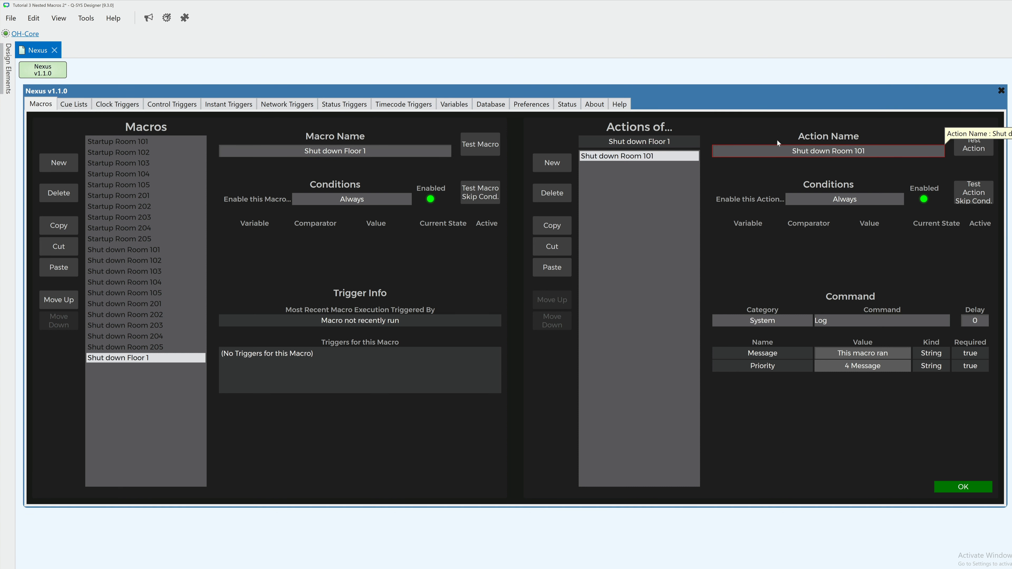
Step: Set the Shut down Room 101 action to the Nexus command Run Another Macro, targeting the Shut down Room 101 macro
left_click(780, 322)
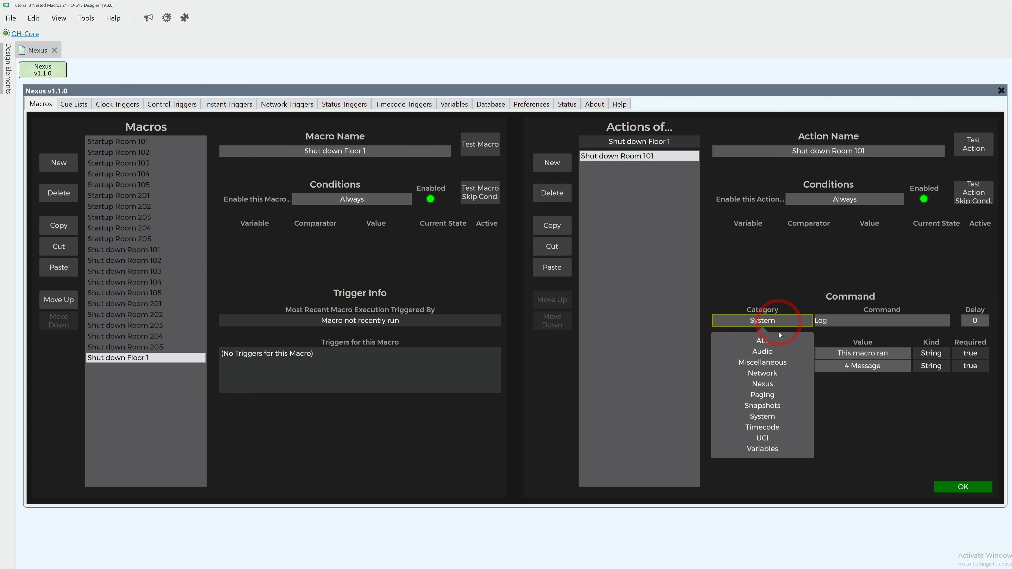
left_click(773, 383)
left_click(832, 326)
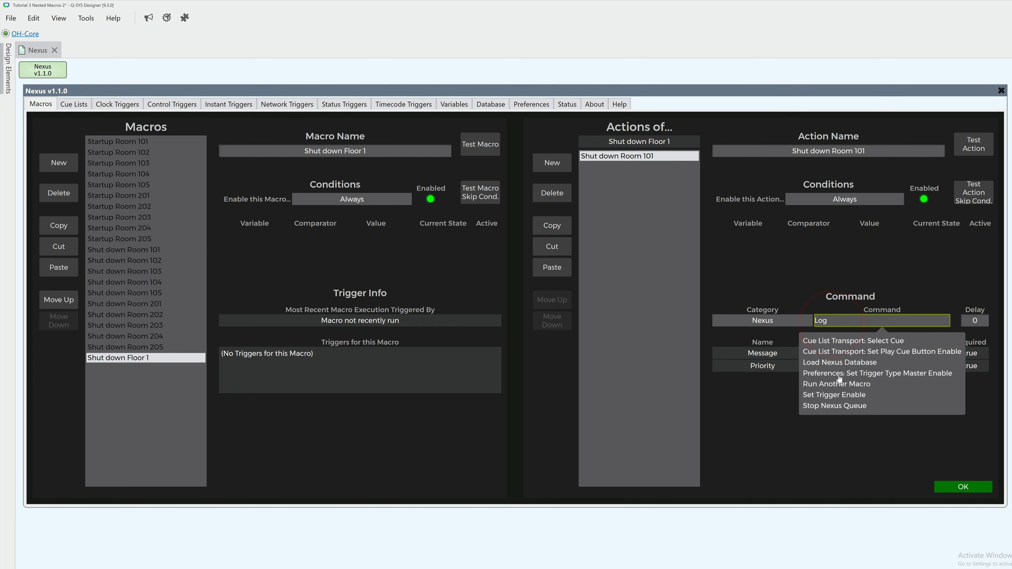
left_click(839, 383)
left_click(842, 355)
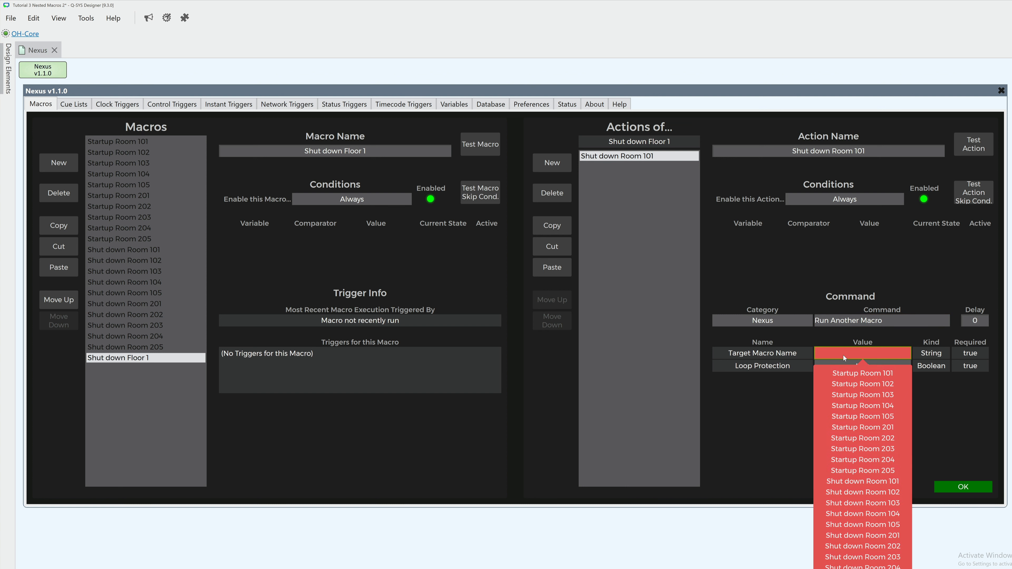
left_click(854, 481)
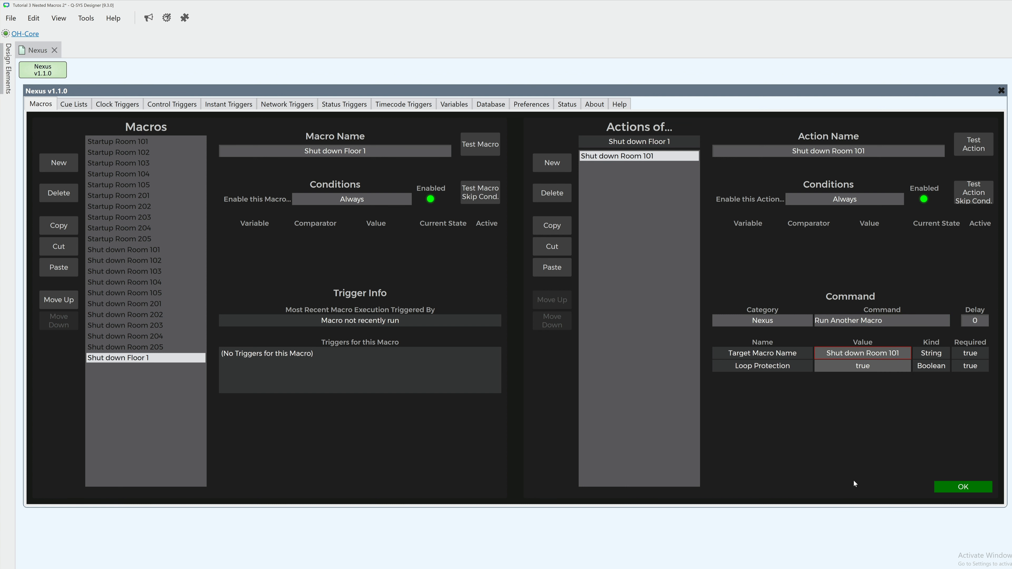
Step: Copy the Shut down Room 101 action and paste it twice, setting the copies' target macros to Shut down Room 102 and Shut down Room 103
left_click(554, 226)
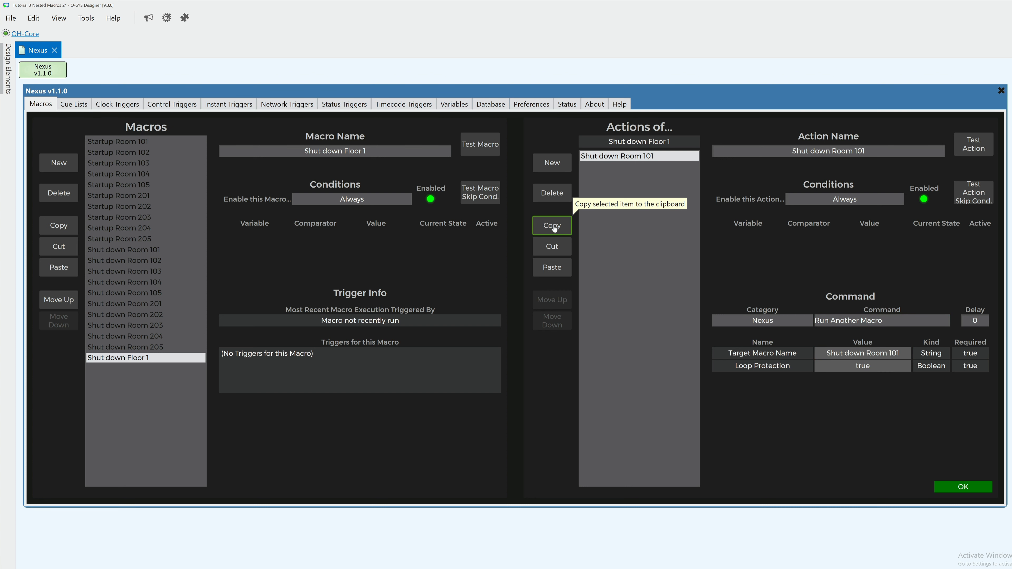
left_click(552, 268)
left_click(879, 354)
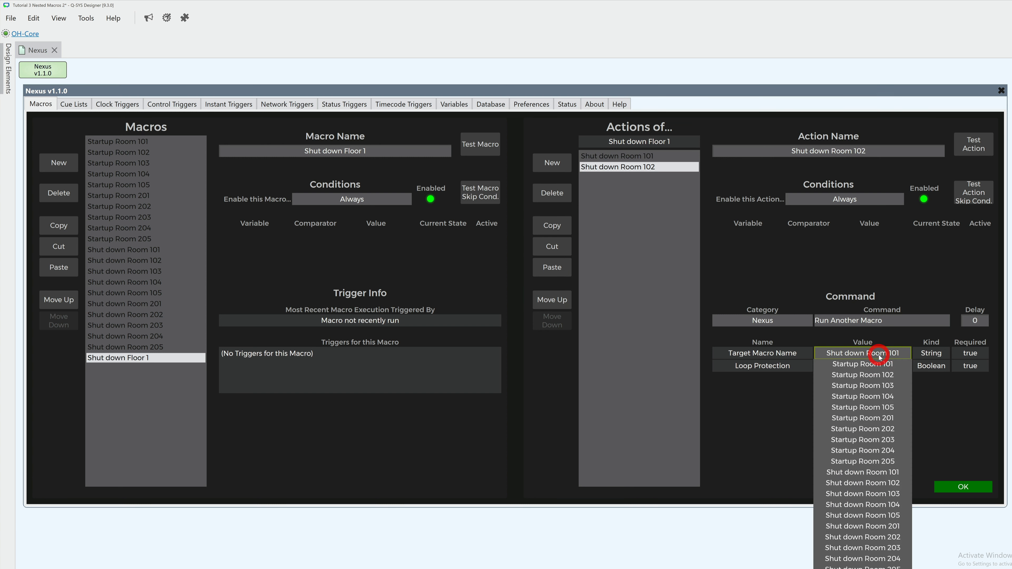
left_click(876, 484)
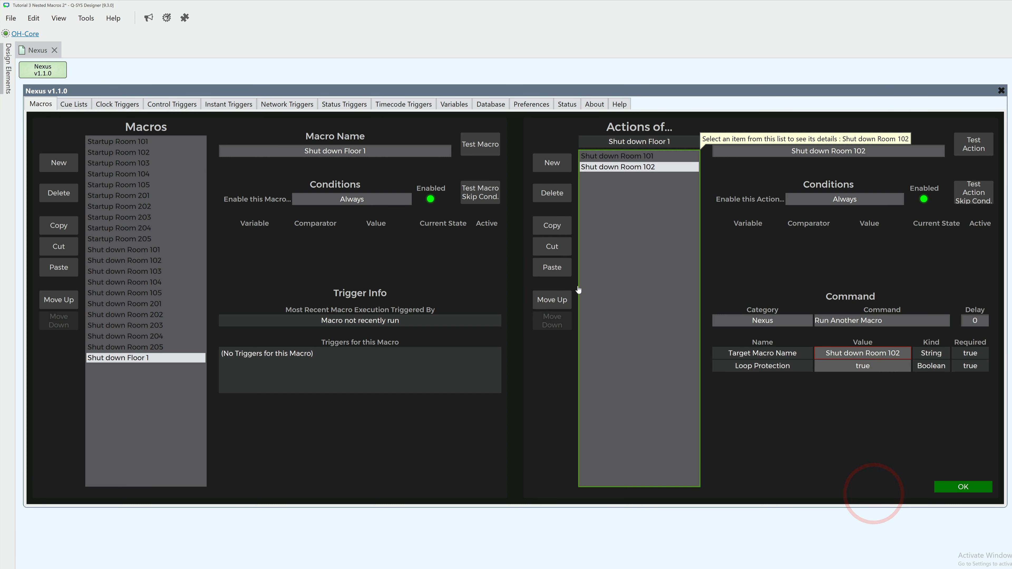
left_click(553, 267)
left_click(852, 354)
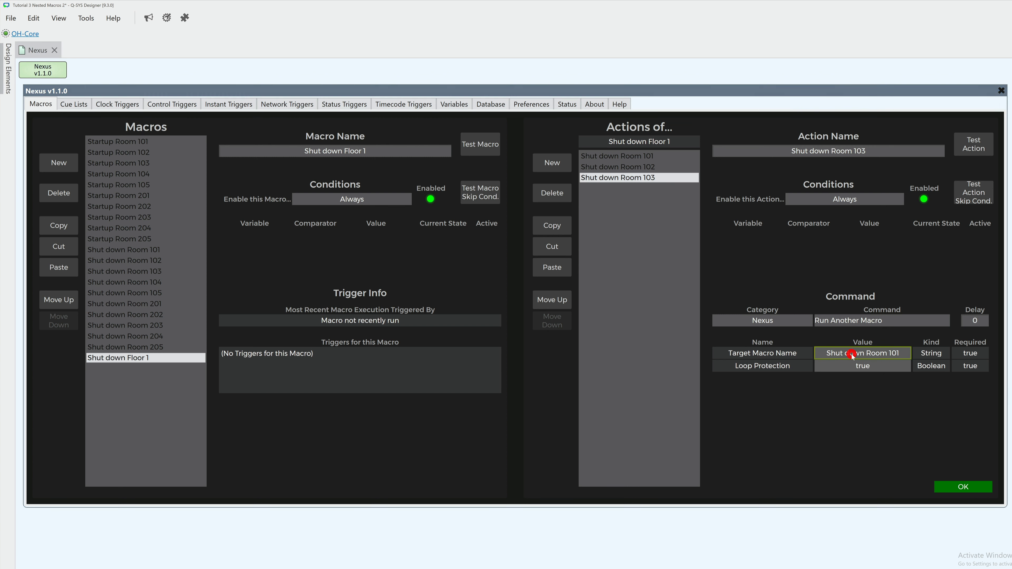
left_click(876, 505)
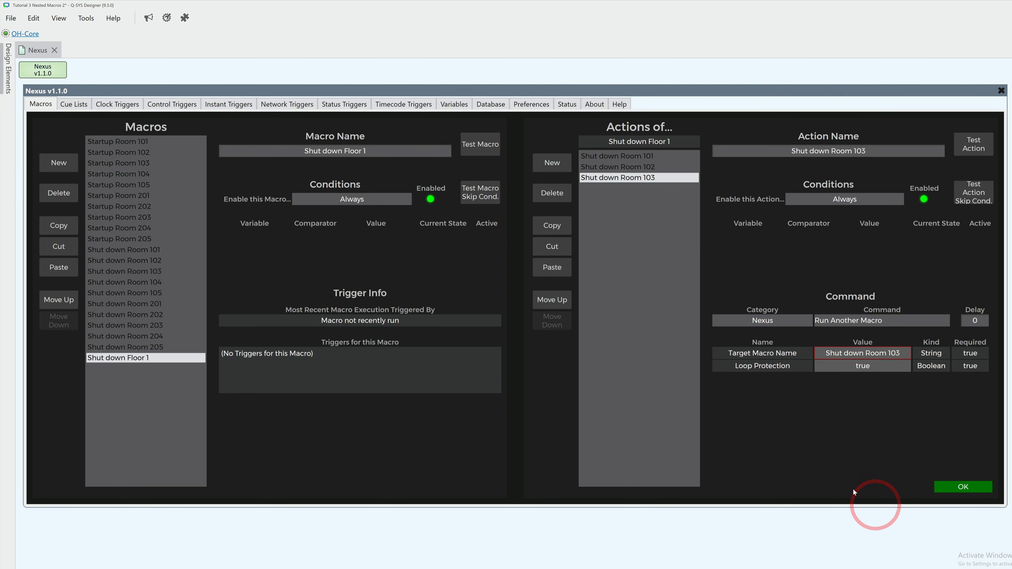
Step: Paste the copied action twice more in Shut down Floor 1, setting the target macros to Shut down Room 104 and Shut down Room 105
left_click(552, 267)
left_click(863, 353)
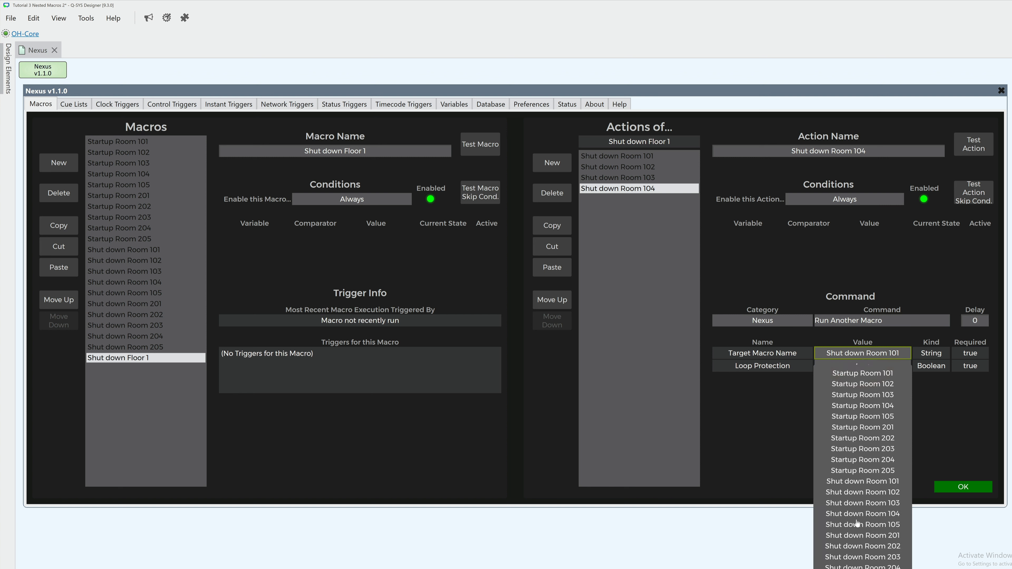
left_click(861, 514)
left_click(552, 267)
left_click(863, 353)
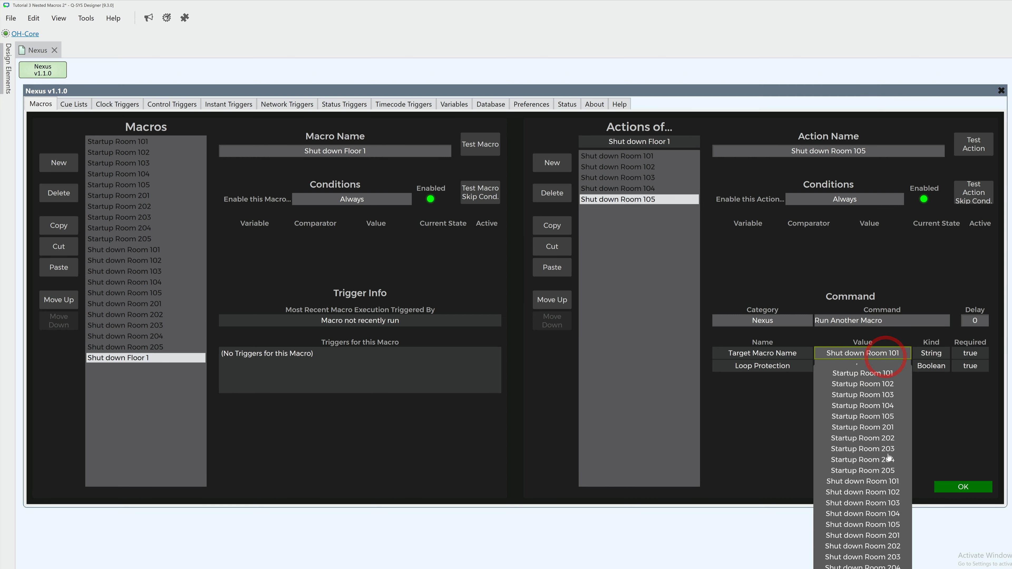
left_click(882, 525)
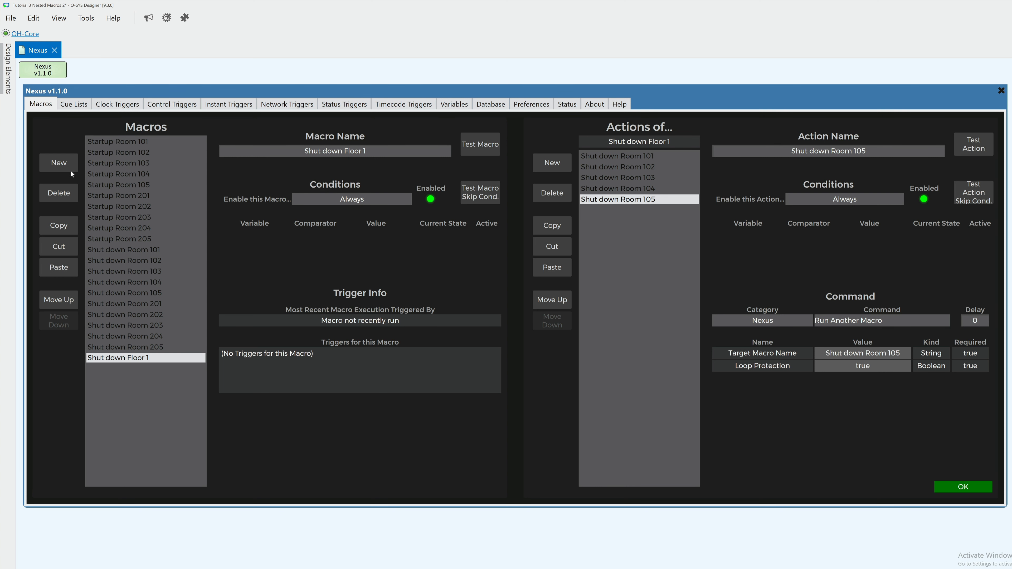
Step: Create a new macro and name it Shut down Floor 2
left_click(60, 163)
left_click(285, 153)
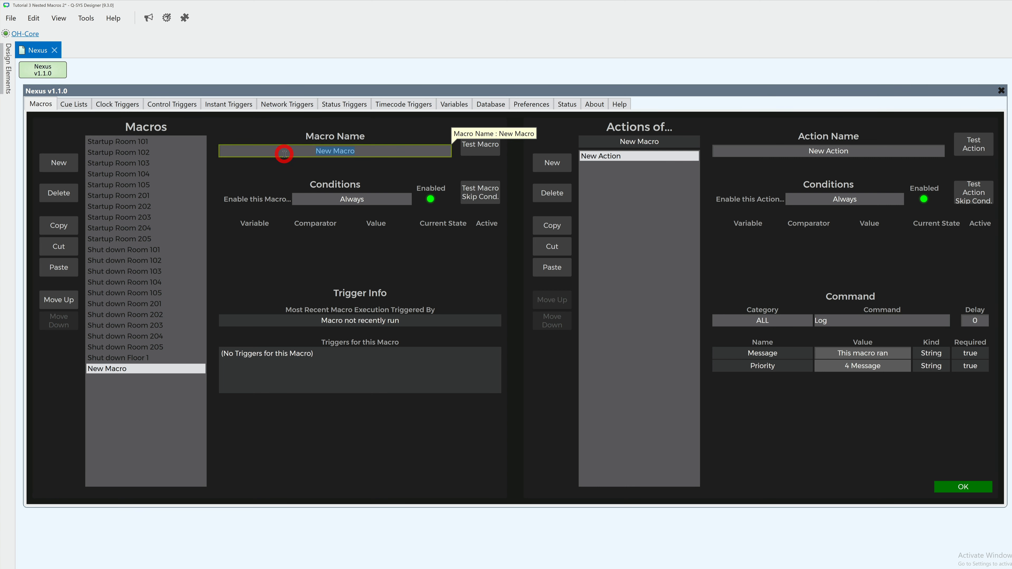
type("Shut down Floor 2")
key("Return")
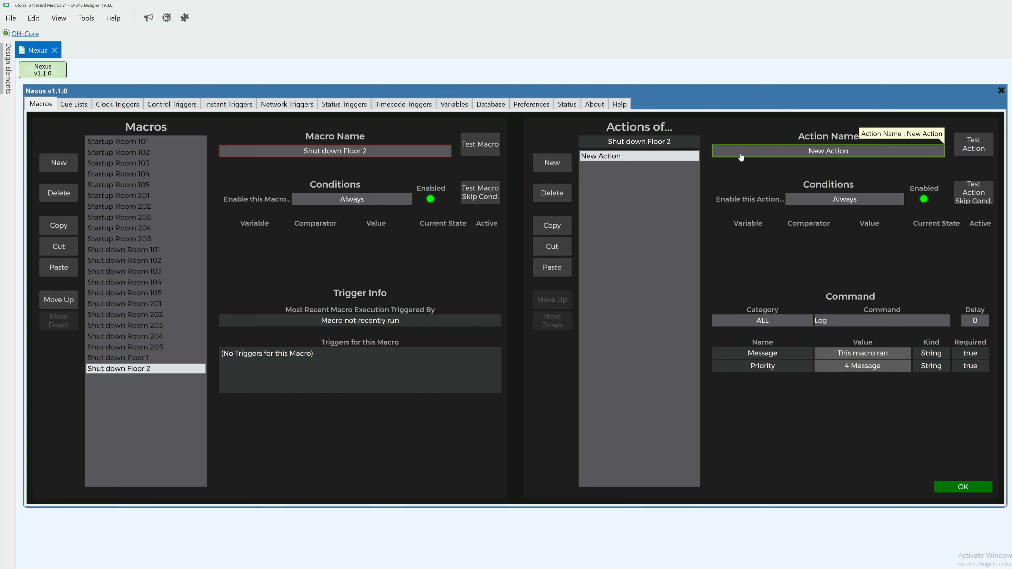
Step: Rename the new action of the Shut down Floor 2 macro as Shut down Room 201
left_click(740, 154)
type("Shut down R")
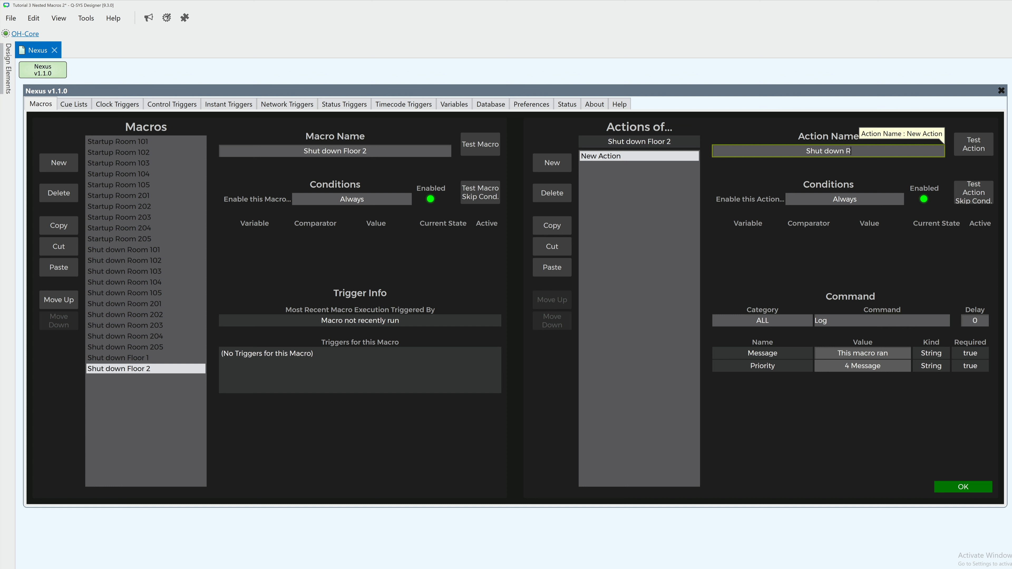
type("oom 201")
key("Return")
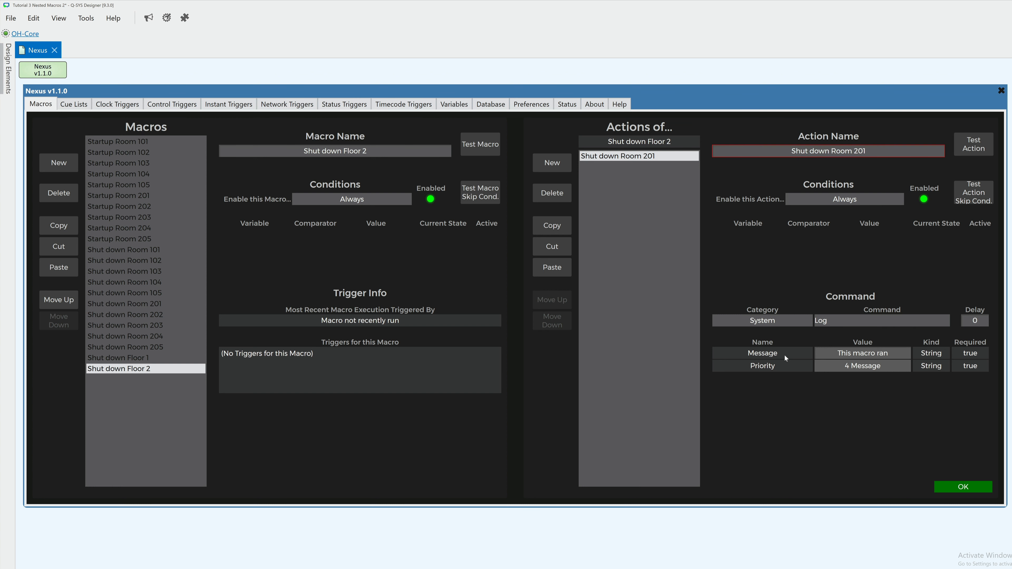
Step: Set the Shut down Room 201 action to the Nexus command Run Another Macro, targeting the Shut down Room 201 macro
left_click(775, 321)
left_click(774, 383)
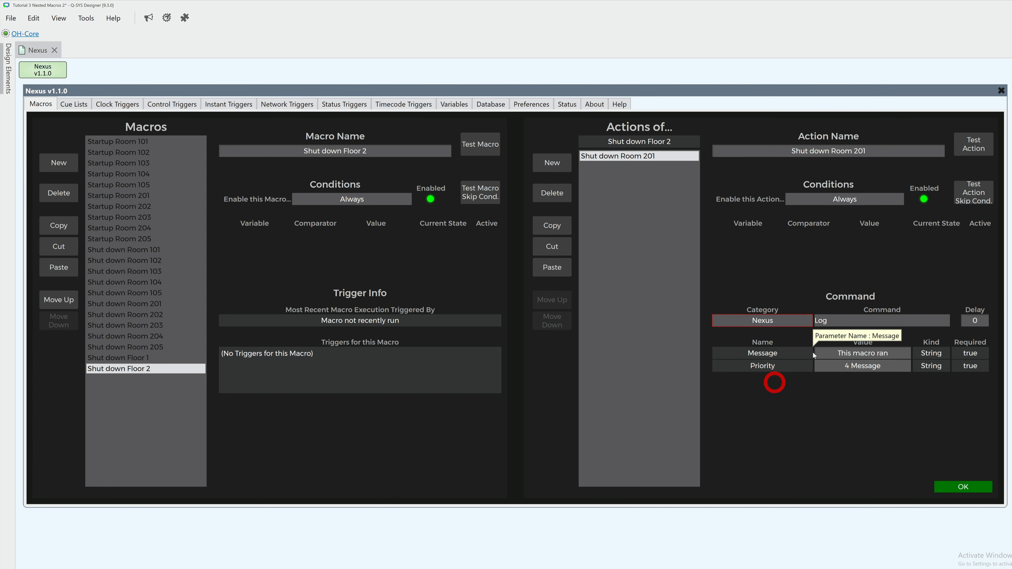
left_click(842, 322)
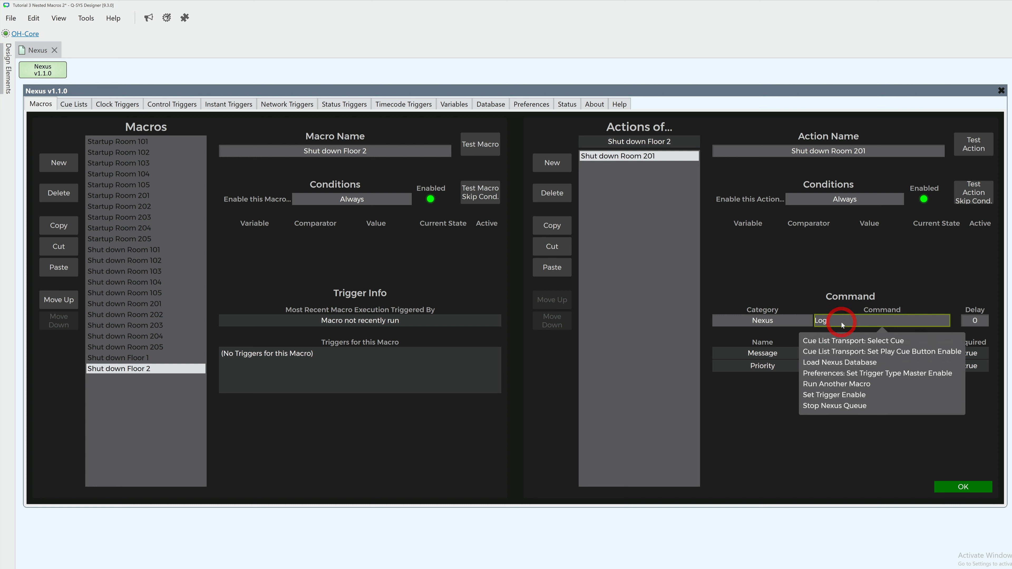
left_click(837, 383)
left_click(845, 353)
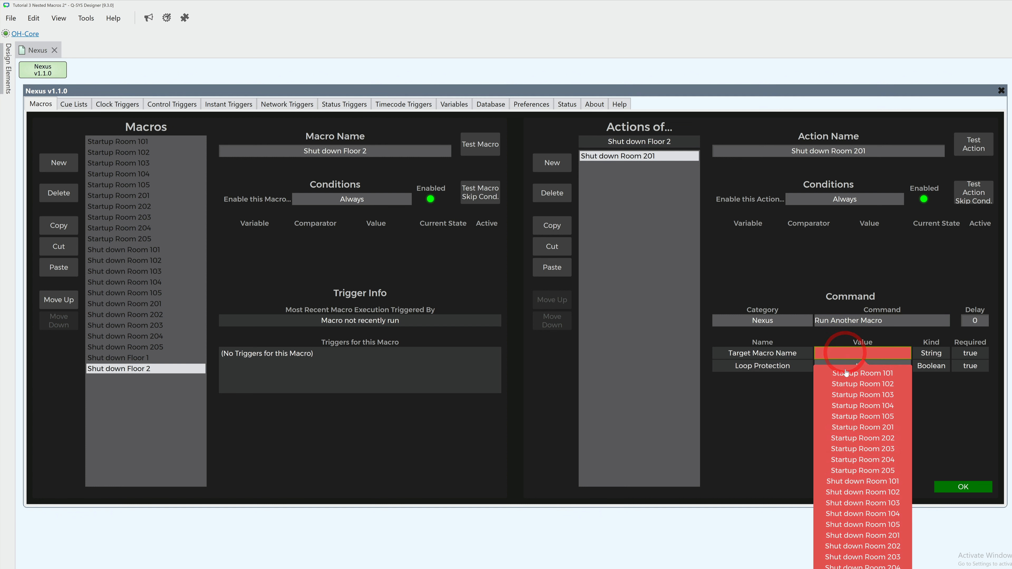
left_click(862, 536)
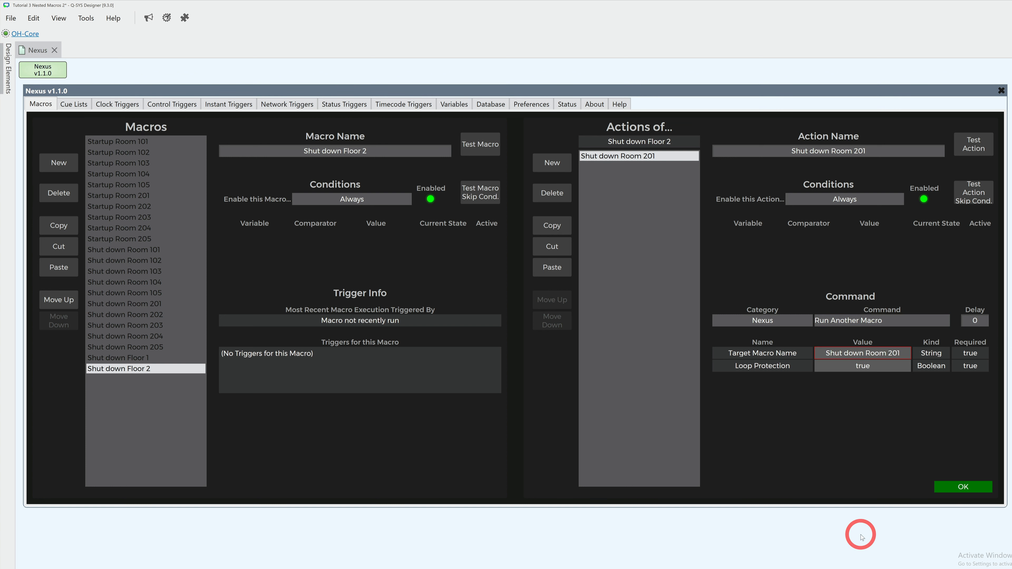
Step: Copy the Shut down Room 201 action and paste it twice, setting the copies' target macros to Shut down Room 202 and Shut down Room 203
left_click(557, 226)
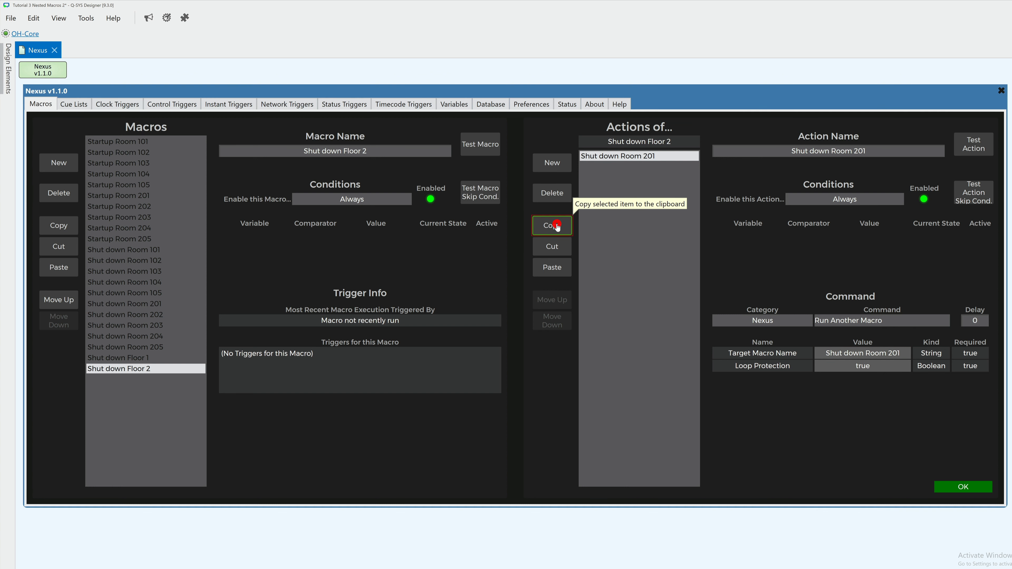
left_click(555, 270)
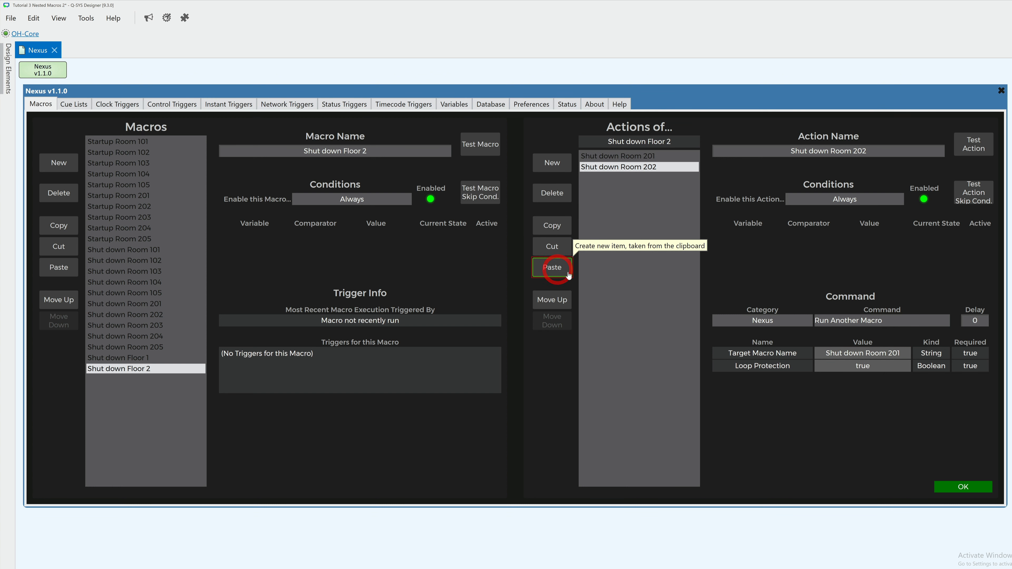
left_click(869, 353)
left_click(885, 544)
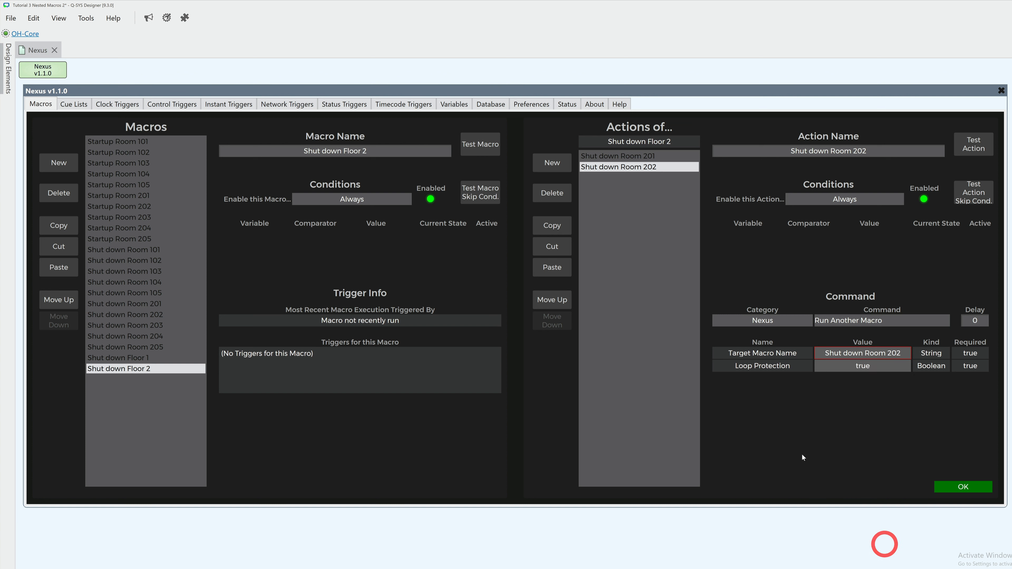
left_click(554, 268)
left_click(870, 355)
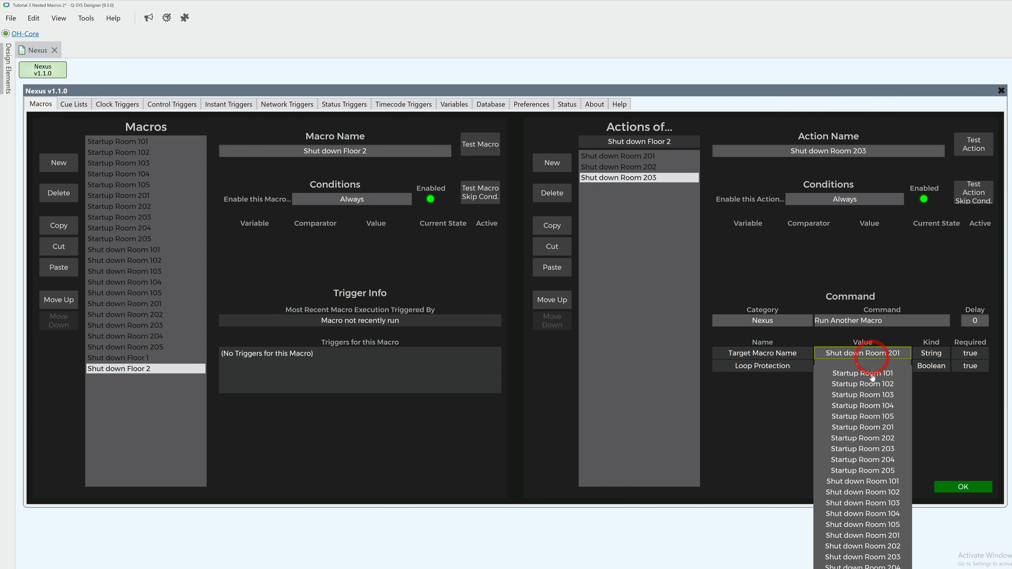
left_click(876, 559)
Step: Paste the copied action twice more in Shut down Floor 2, setting the target macros to Shut down Room 204 and Shut down Room 205
left_click(557, 269)
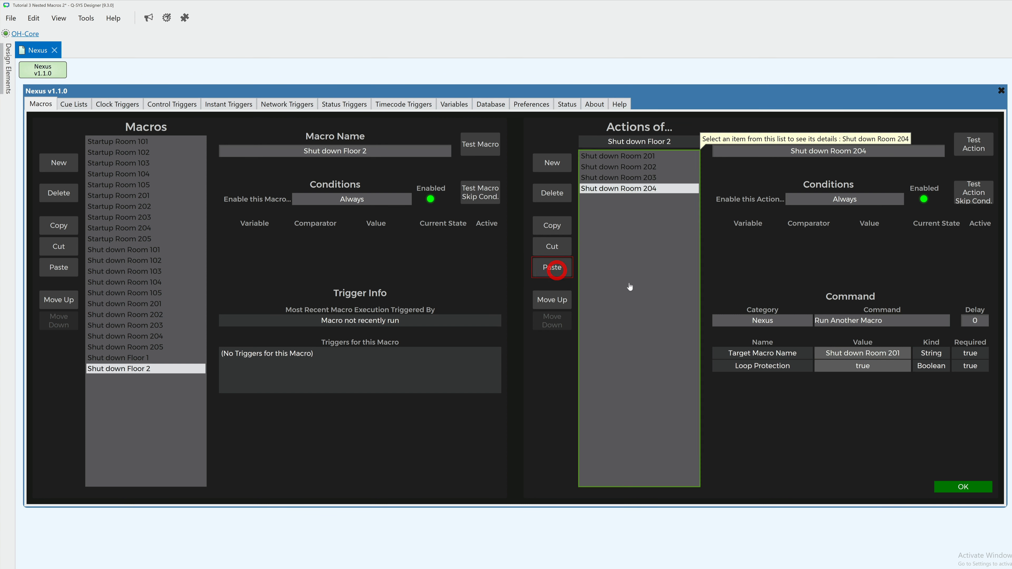
left_click(865, 353)
left_click(870, 508)
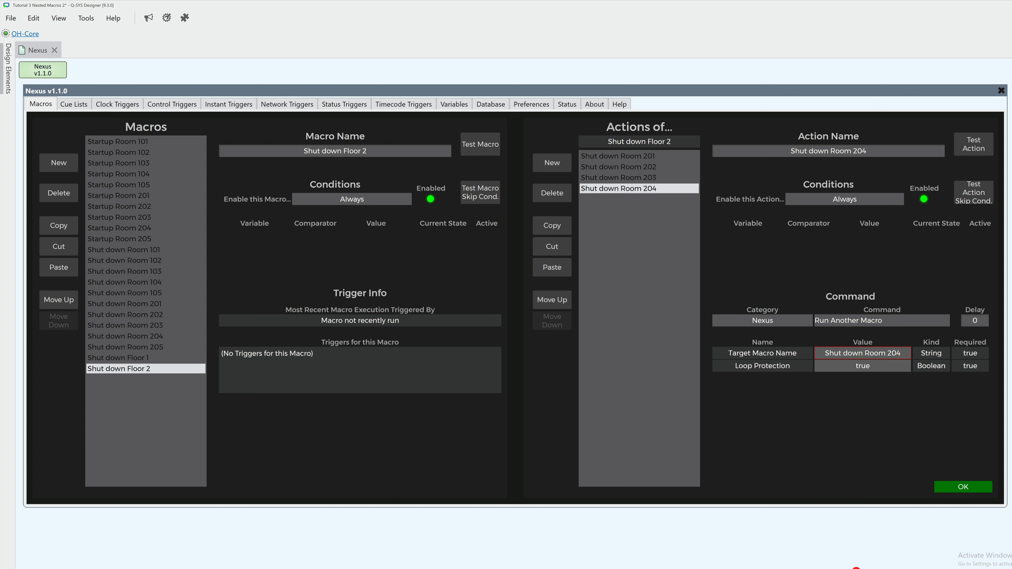
left_click(548, 275)
left_click(863, 353)
left_click(864, 531)
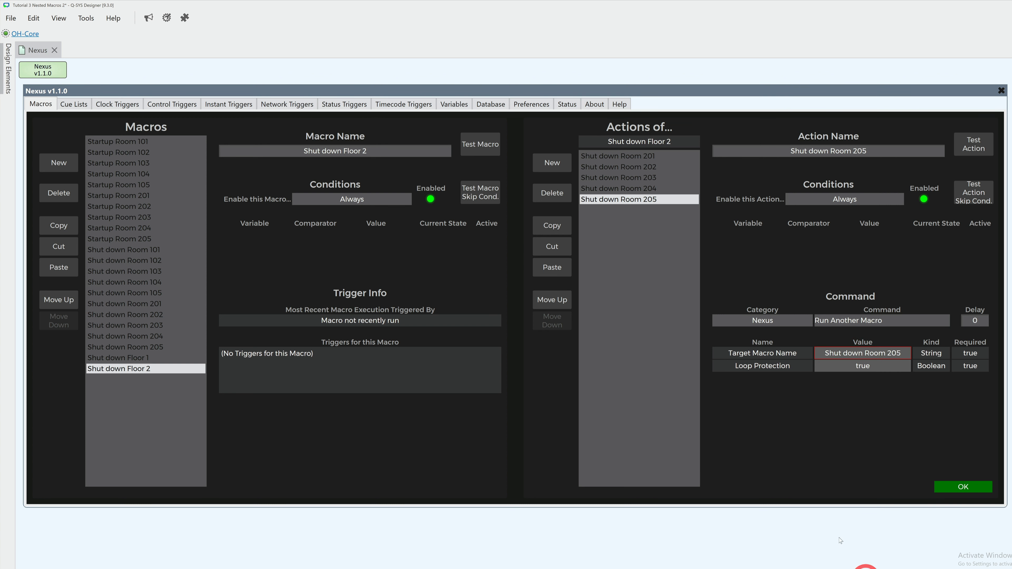
left_click(767, 443)
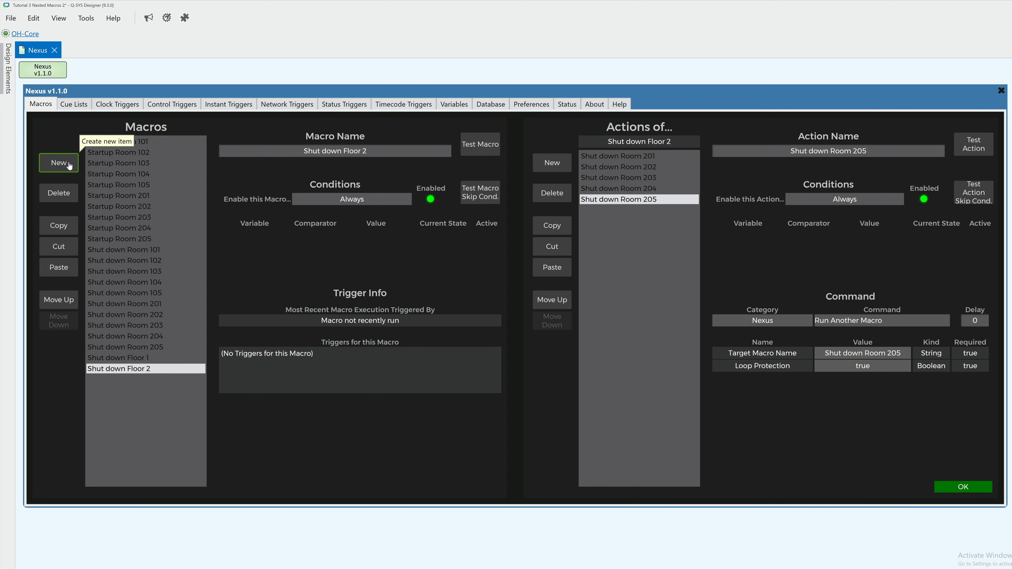
Step: Create a new macro and name it Shut down Building
left_click(59, 163)
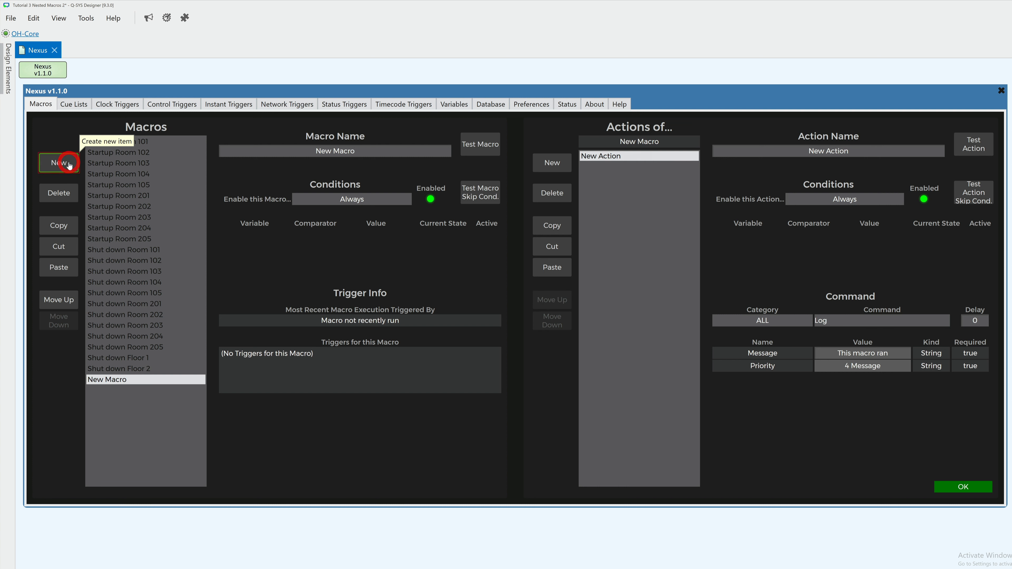
left_click(267, 150)
type("Shut down Building")
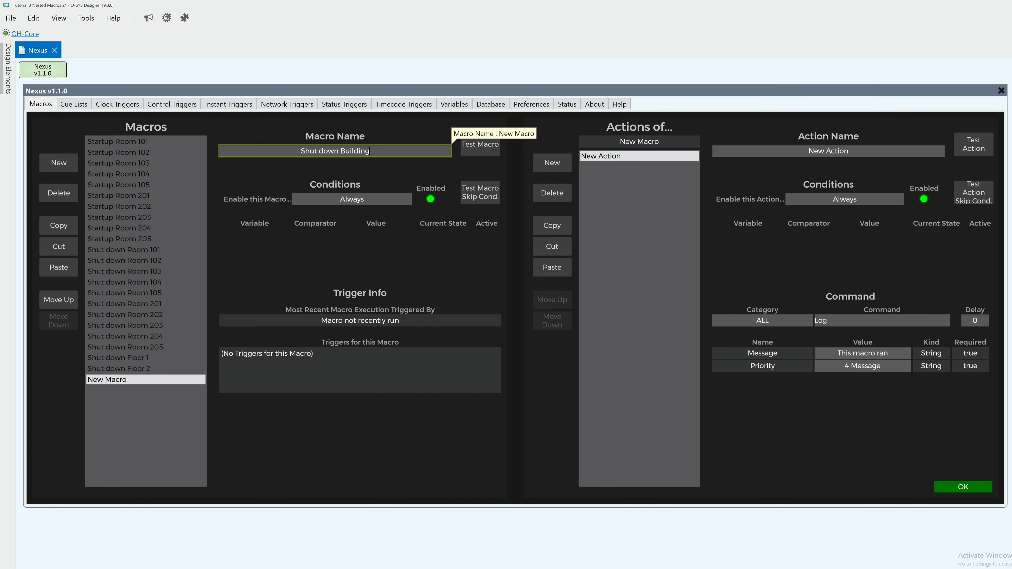
key("Return")
Step: Rename the new action of the Shut down Building macro as Shut down Floor 1
left_click(736, 151)
type("Shut down Floor 1")
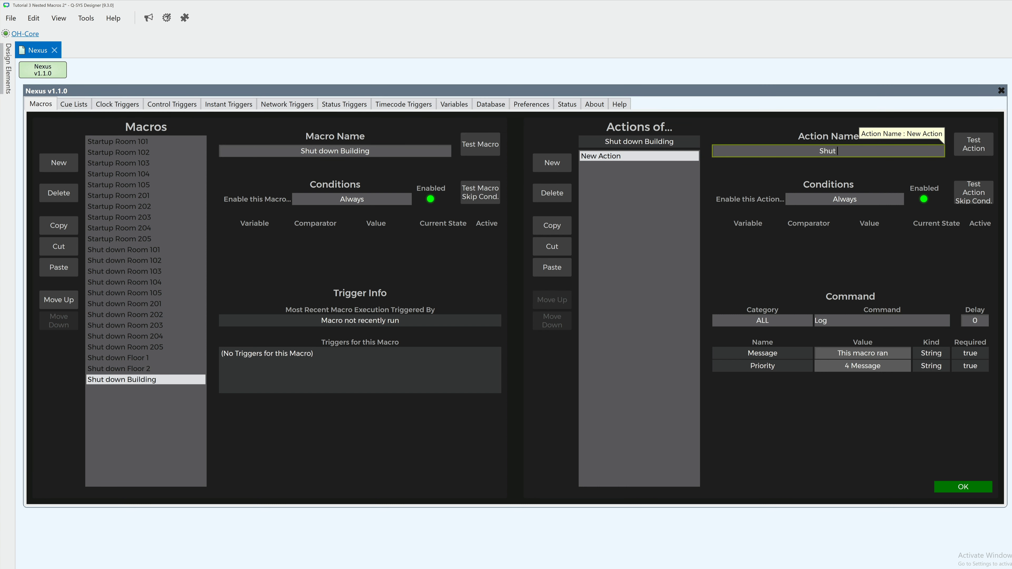
key("Return")
Step: Set the Shut down Floor 1 action to the Nexus command Run Another Macro, targeting the Shut down Floor 1 macro
left_click(763, 321)
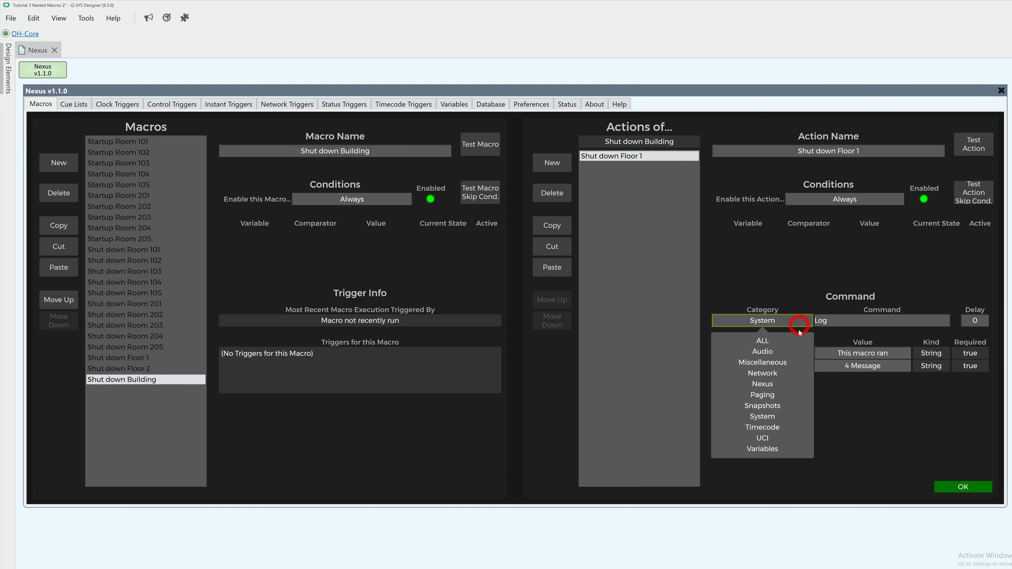
left_click(777, 389)
left_click(873, 321)
left_click(857, 385)
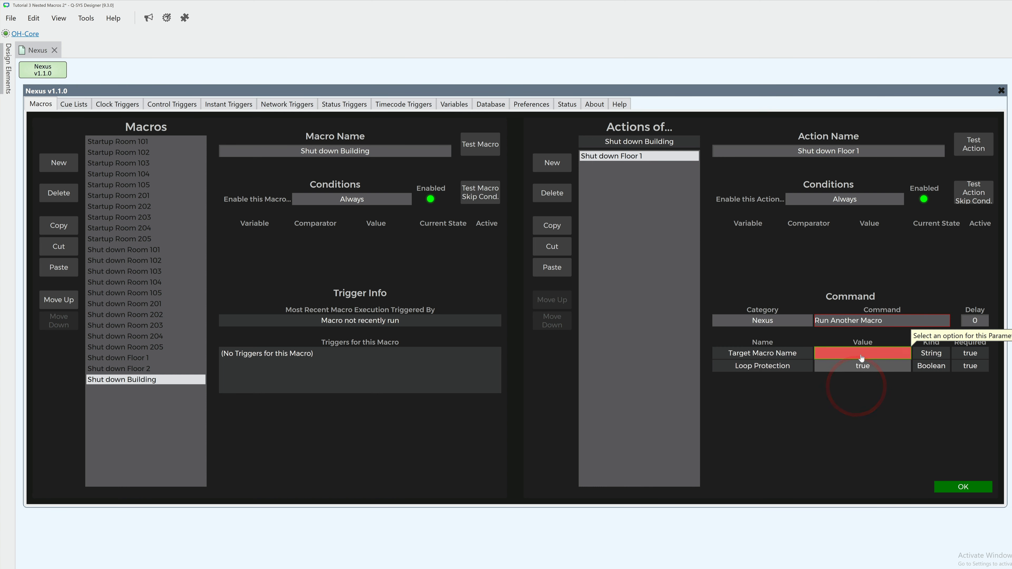
left_click(862, 353)
left_click(874, 447)
Step: Copy the Shut down Floor 1 action, paste it once in Shut down Building, and set the copy's target macro to Shut down Floor 2
left_click(552, 226)
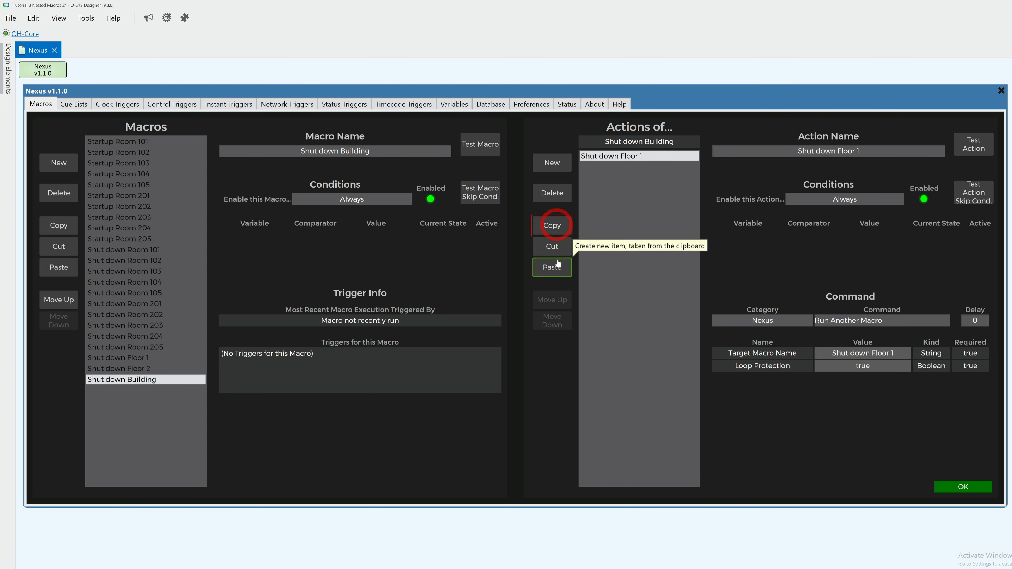
left_click(553, 268)
left_click(841, 353)
scroll(863, 499, "down", 2)
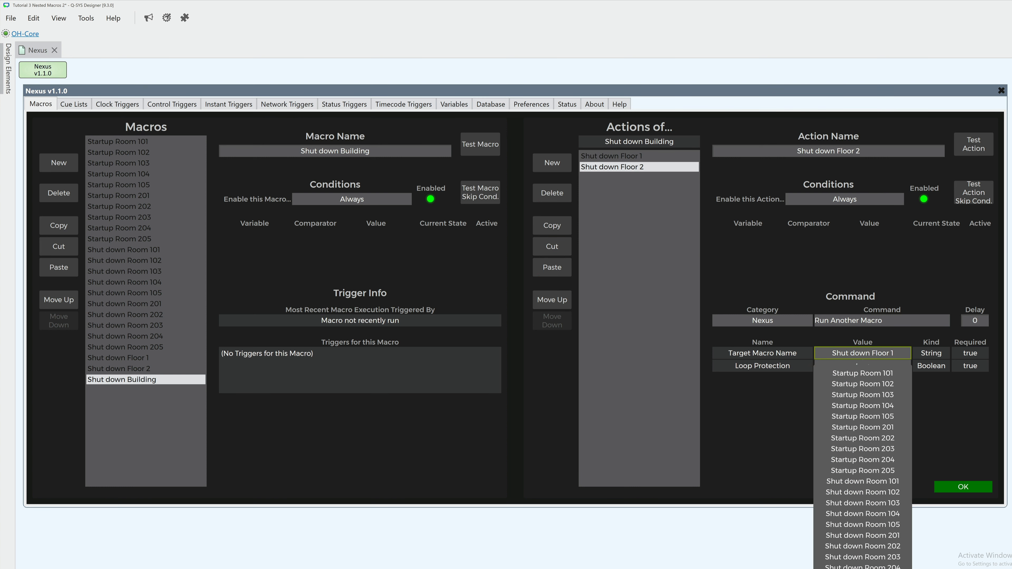
left_click(832, 523)
left_click(810, 471)
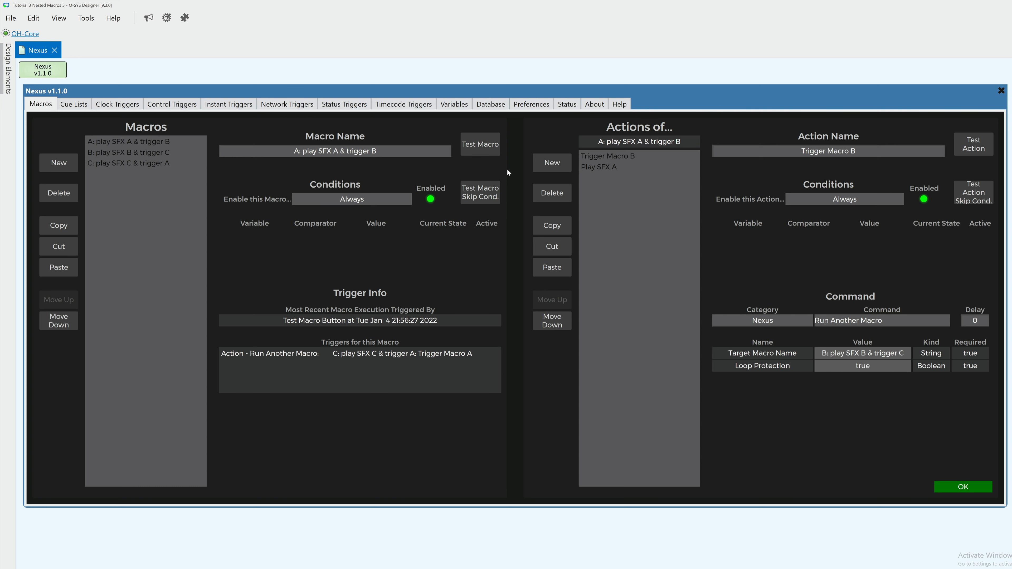
Step: Test the macro A: play SFX A & trigger B and check the status message it produces
left_click(488, 146)
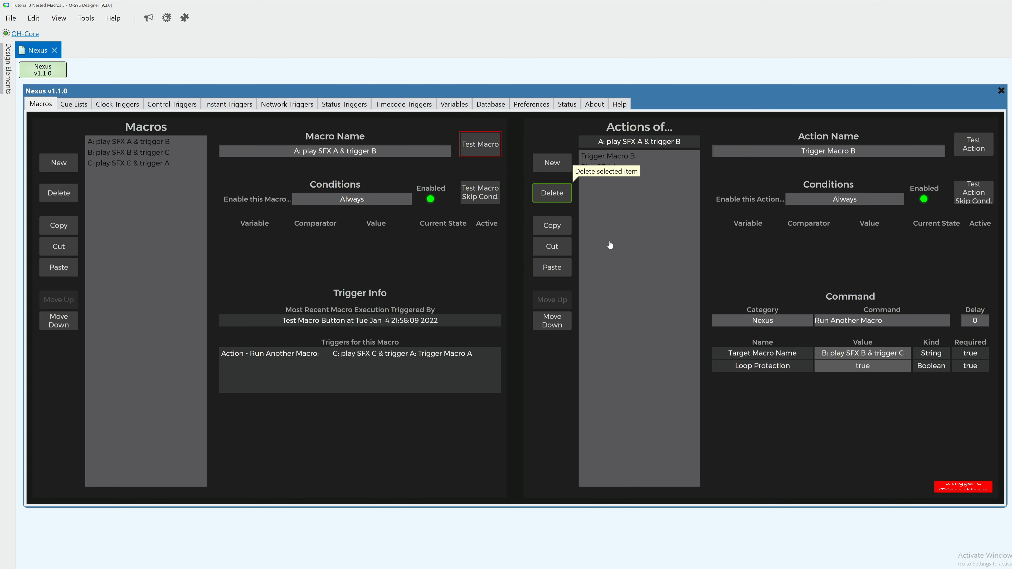
mouse_move(943, 486)
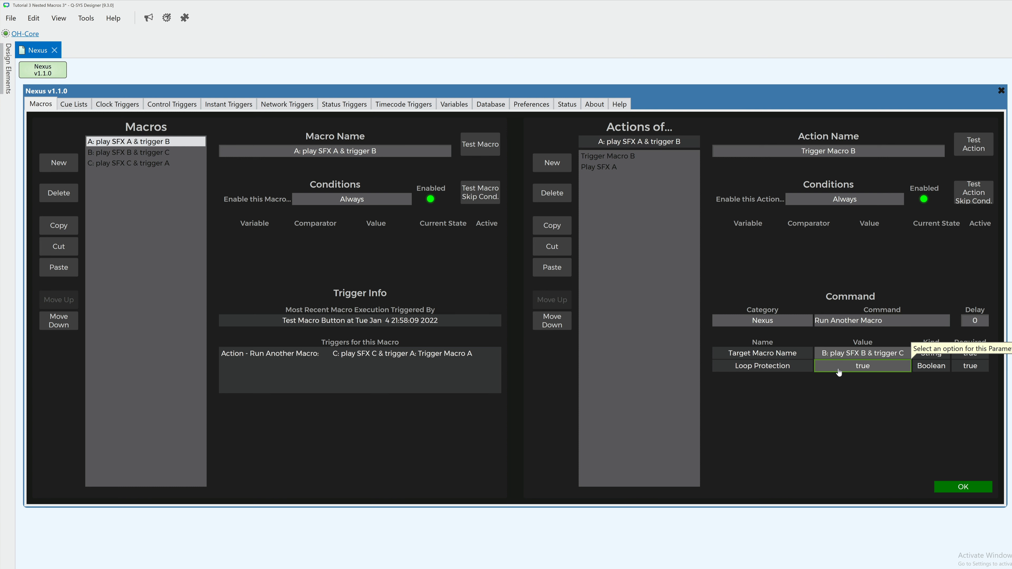
Step: Set Loop Protection to false on the Run Another Macro action in each of the SFX macros A, B and C
left_click(838, 367)
left_click(841, 398)
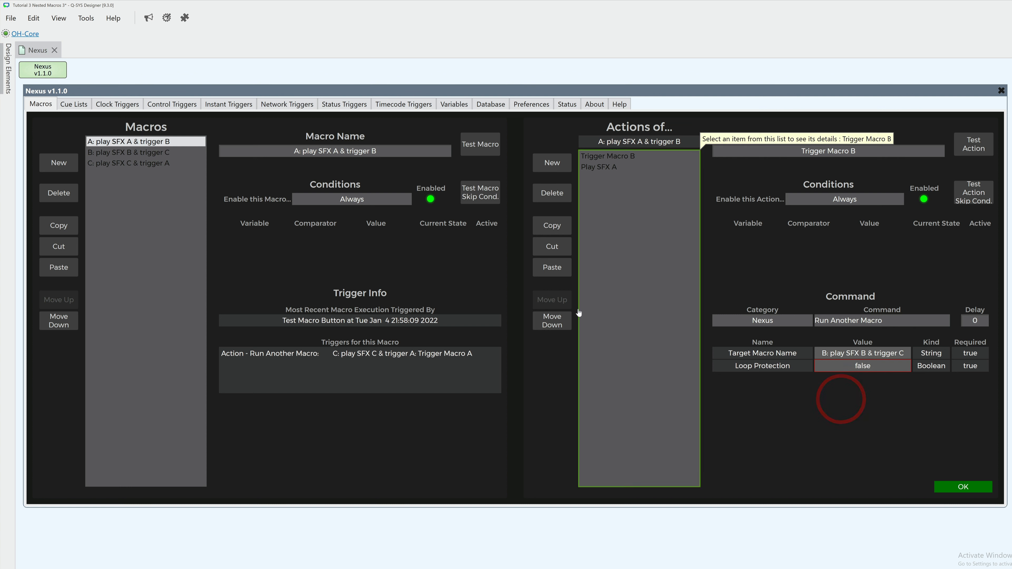
left_click(162, 154)
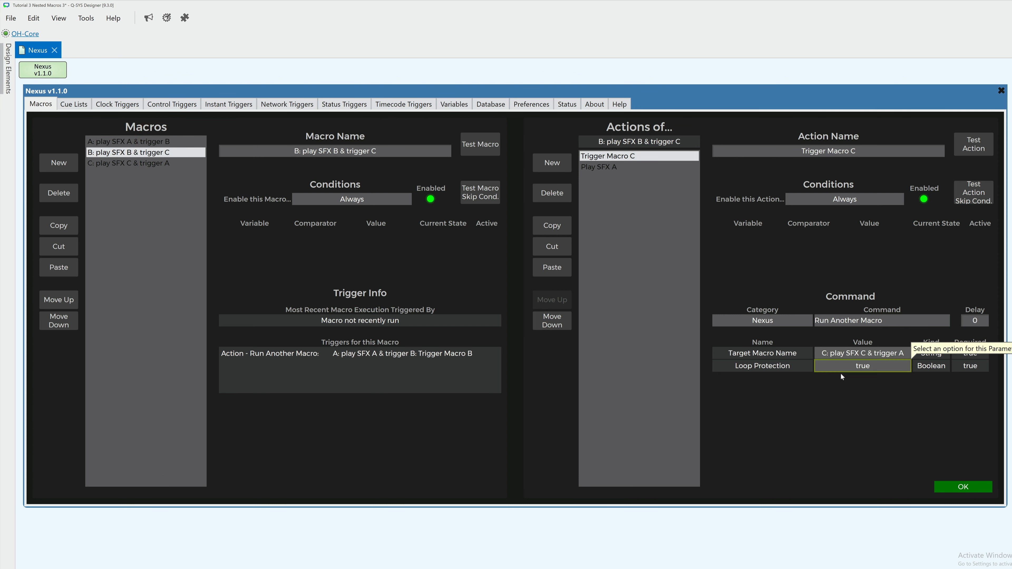
left_click(847, 368)
left_click(858, 397)
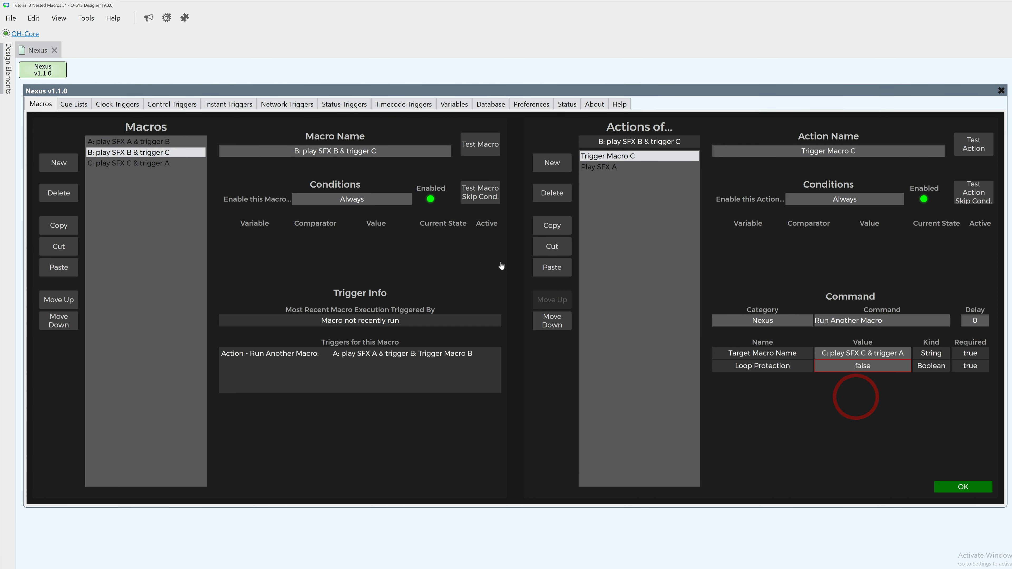
left_click(187, 164)
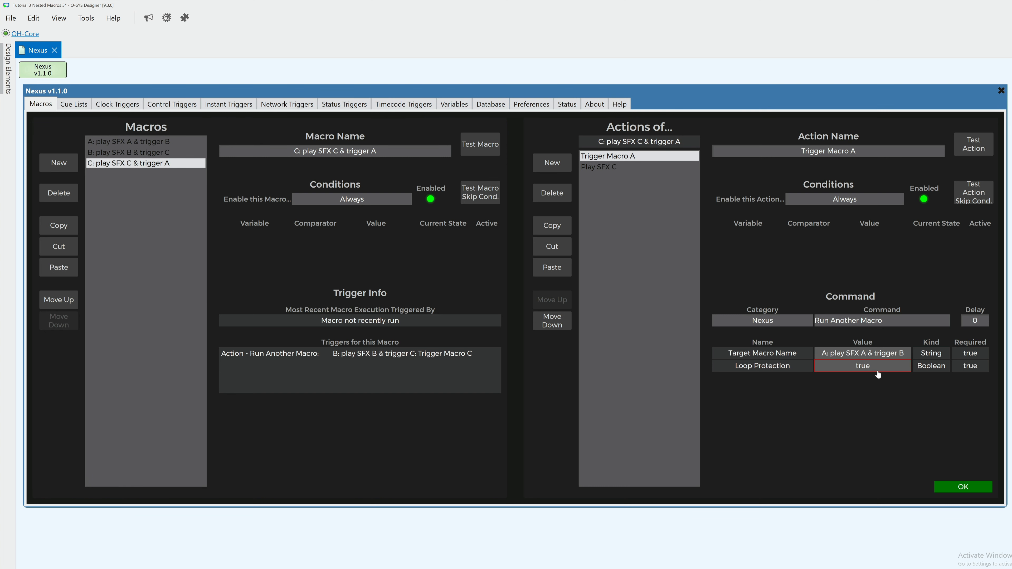
left_click(866, 367)
left_click(865, 397)
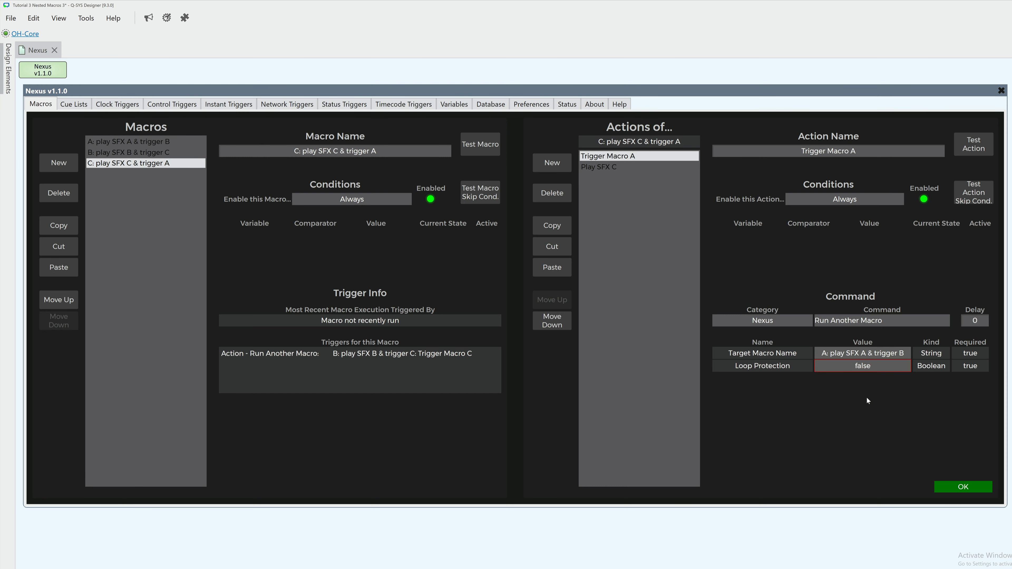
Step: Set a delay of 20 on the Run Another Macro action in each of the SFX macros C, B and A
left_click(965, 321)
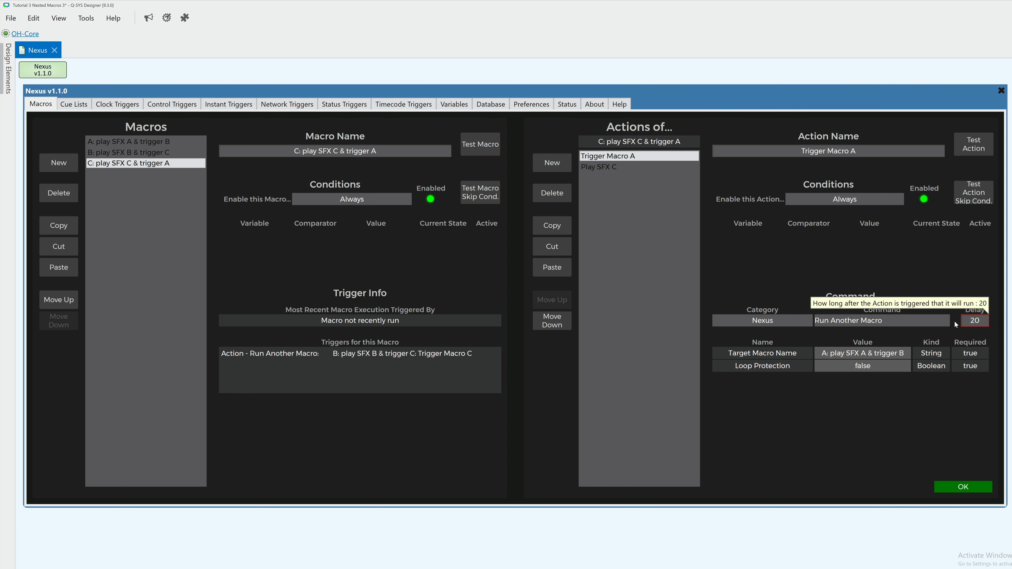
left_click(128, 152)
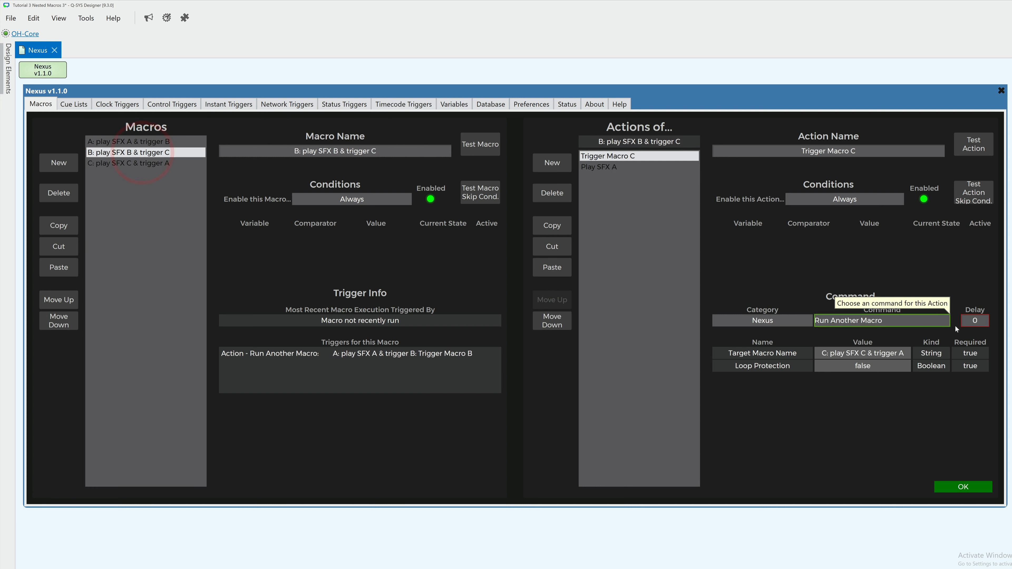
left_click(971, 321)
type("20")
key("Return")
left_click(187, 143)
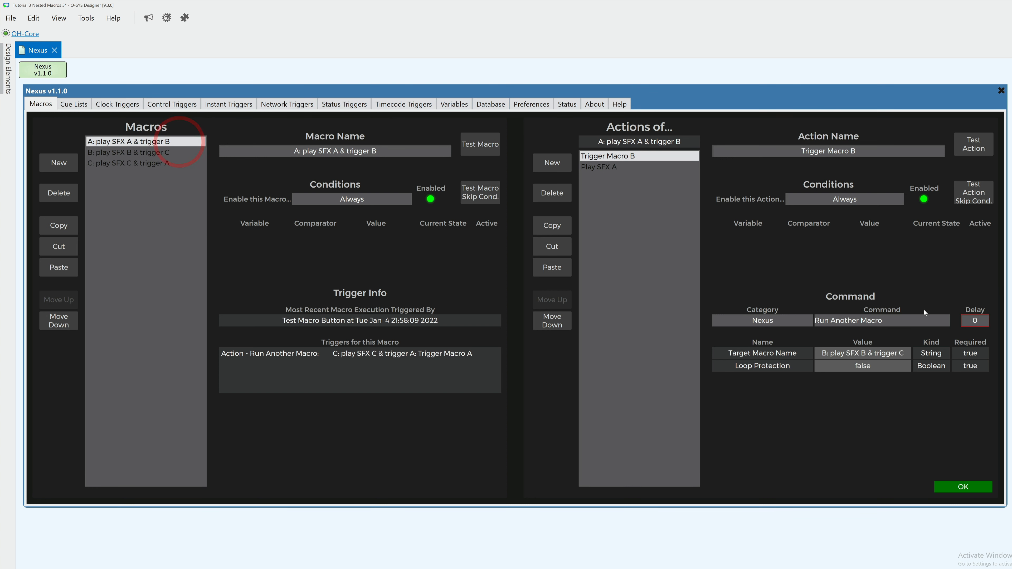
left_click(970, 321)
type("20")
Step: Test the macro A: play SFX A & trigger B, then stop all items waiting in the status queue
left_click(493, 147)
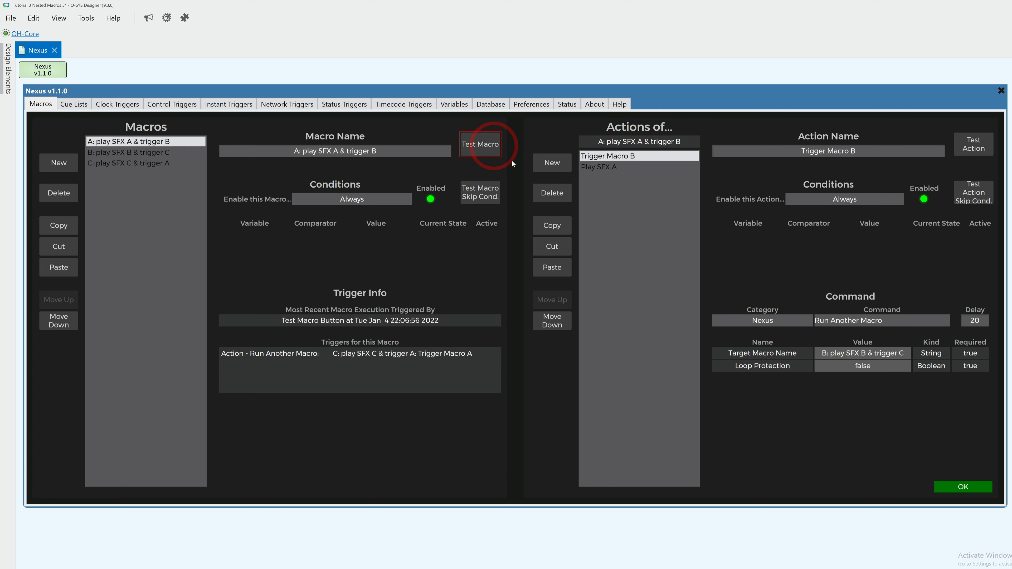
left_click(566, 106)
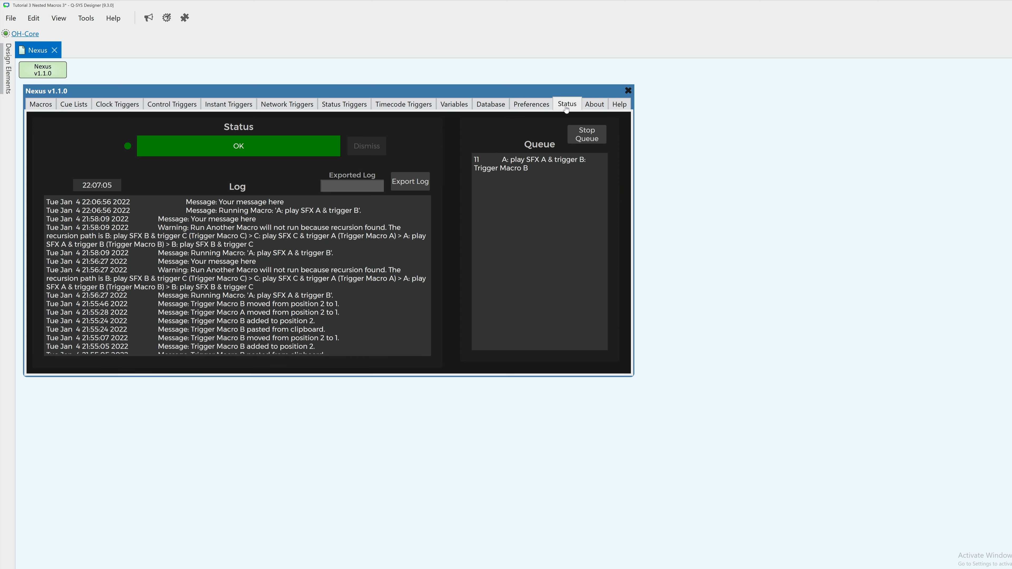
left_click(590, 138)
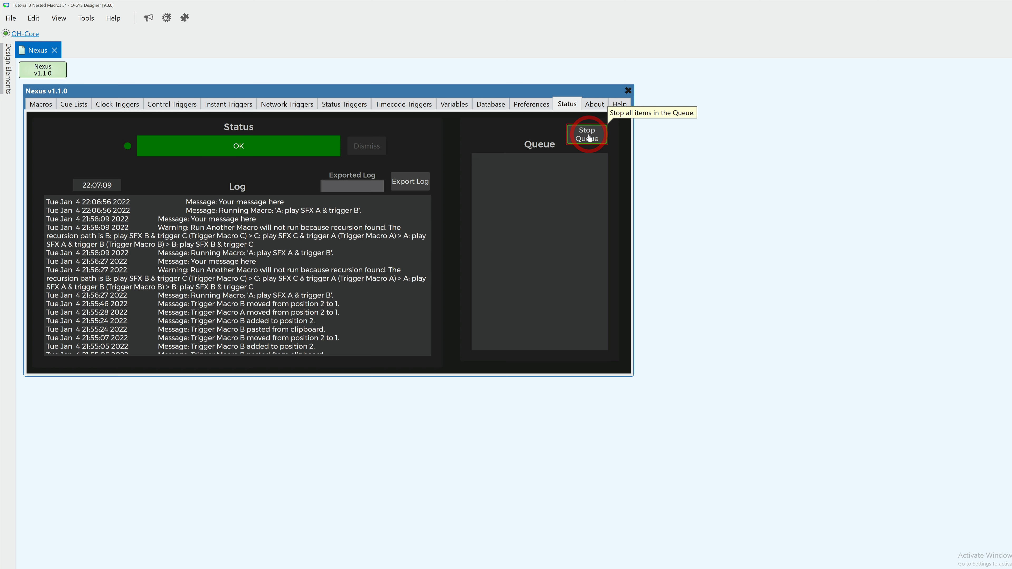